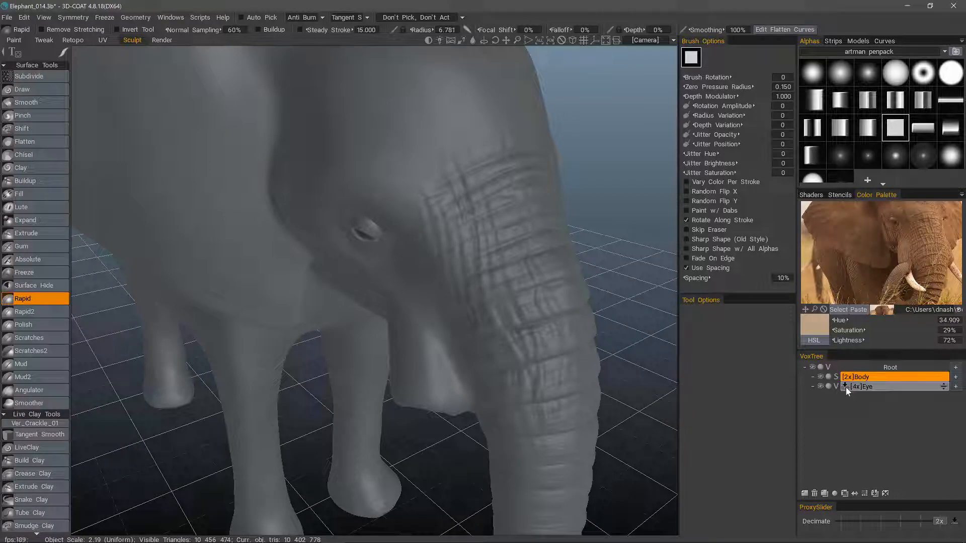
Step: Check which surface brushes are available for the voxel Eye layer and return to the Body layer
left_click(861, 385)
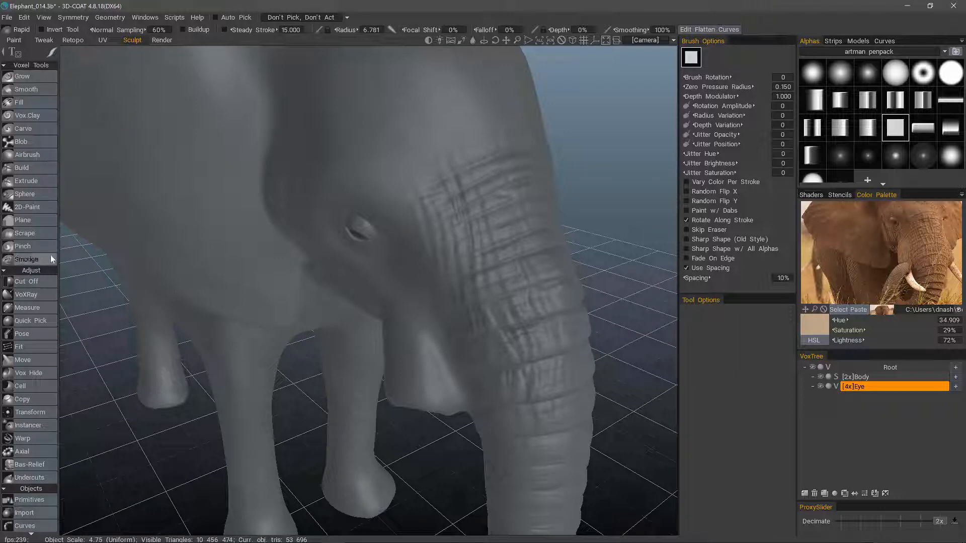
scroll(46, 407, "down", 5)
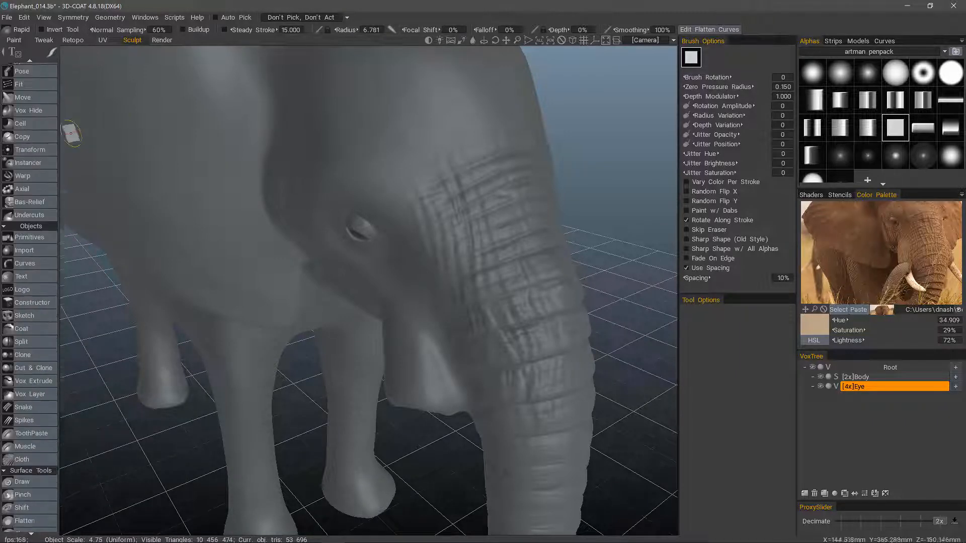
scroll(52, 428, "down", 2)
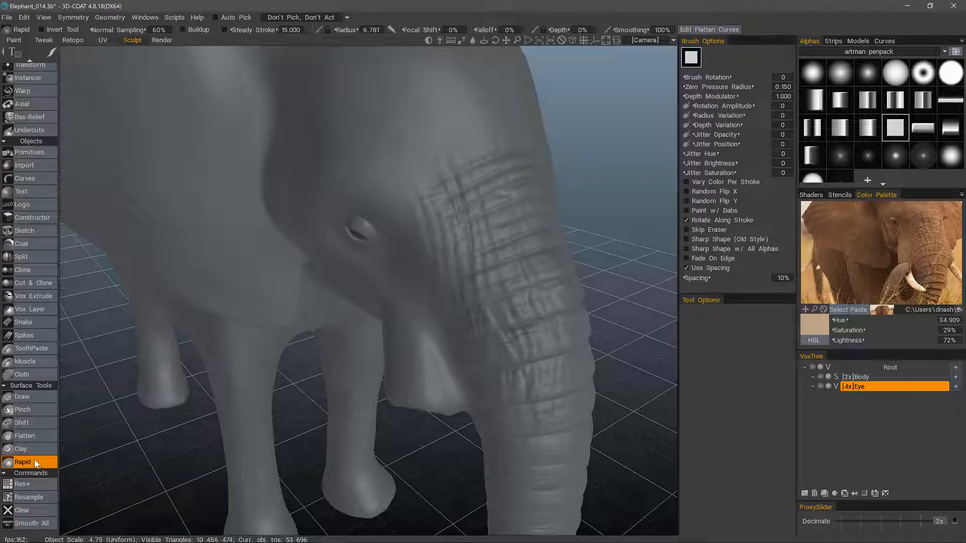
left_click(868, 377)
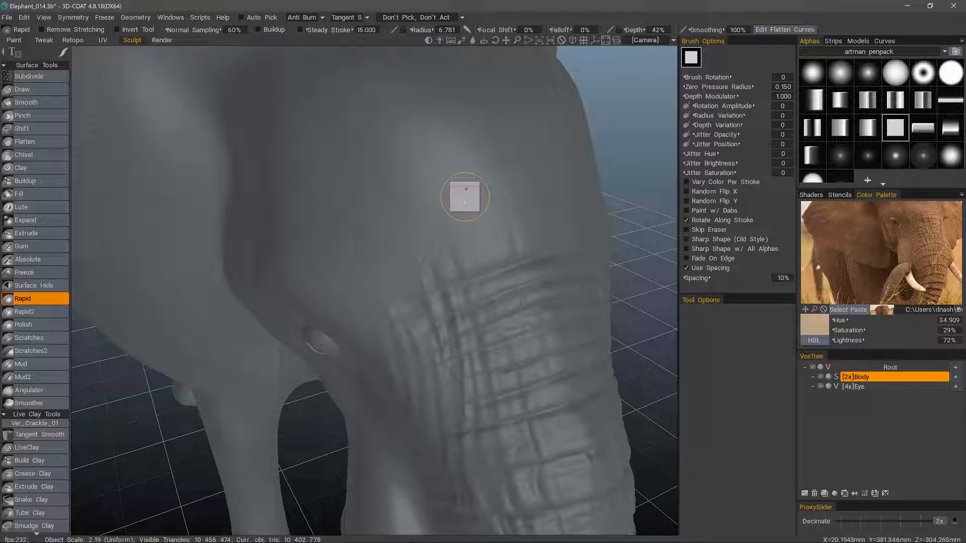
Step: Try wrinkle strokes across the forehead and above the eye with the Rapid brush at 38% depth
right_click_drag(467, 189, 467, 191)
left_click_drag(503, 190, 392, 235)
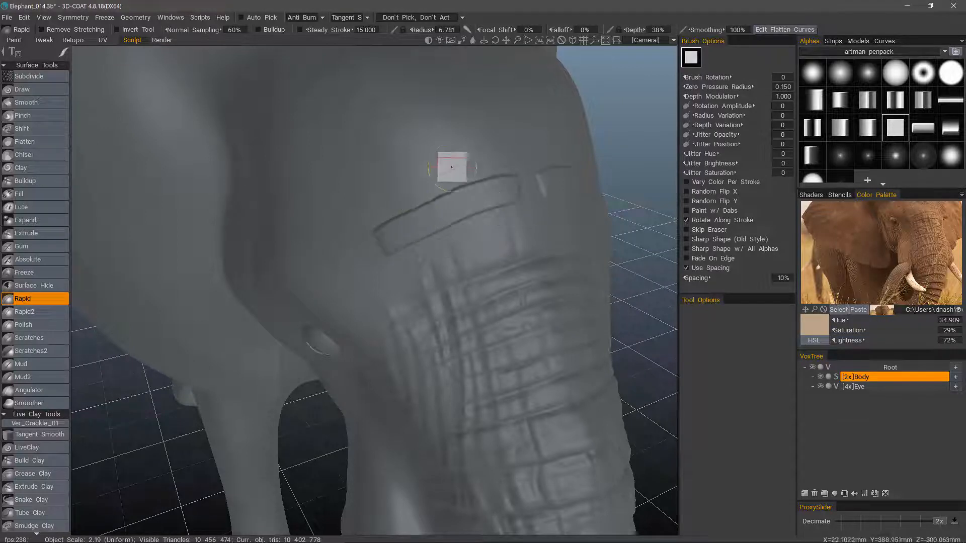
left_click_drag(478, 155, 383, 193)
left_click_drag(438, 118, 359, 157)
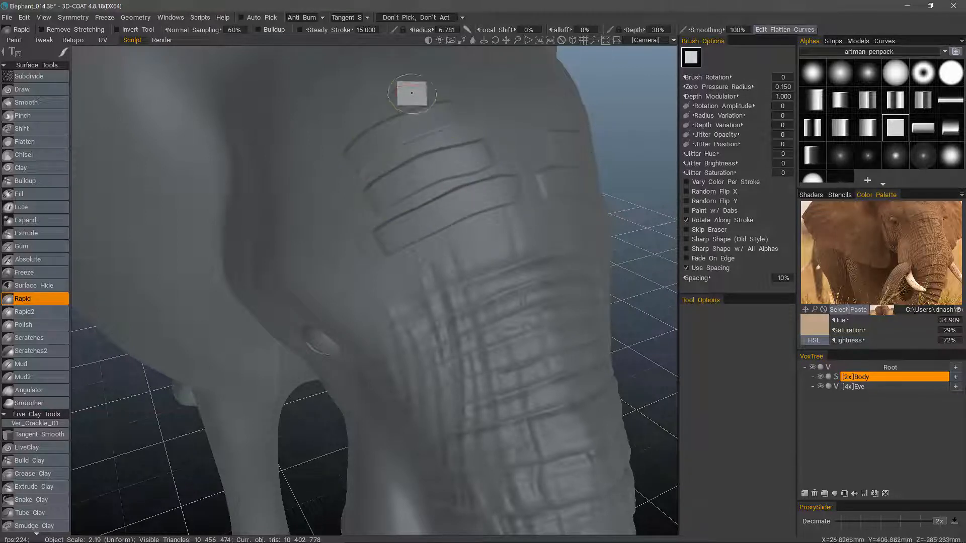
left_click_drag(412, 93, 355, 108)
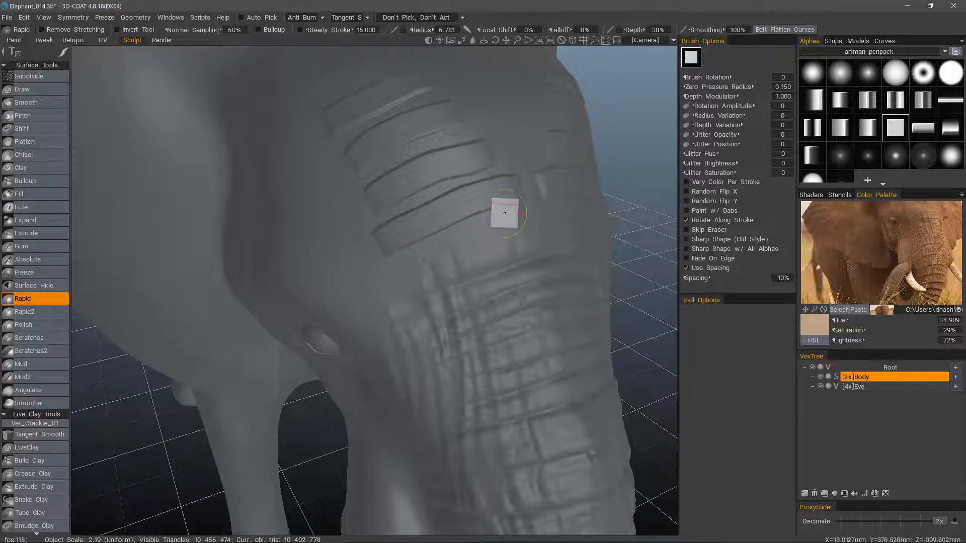
mouse_move(321, 187)
left_mouse_down("alt")
mouse_move(360, 164)
mouse_move(358, 135)
left_mouse_up("alt")
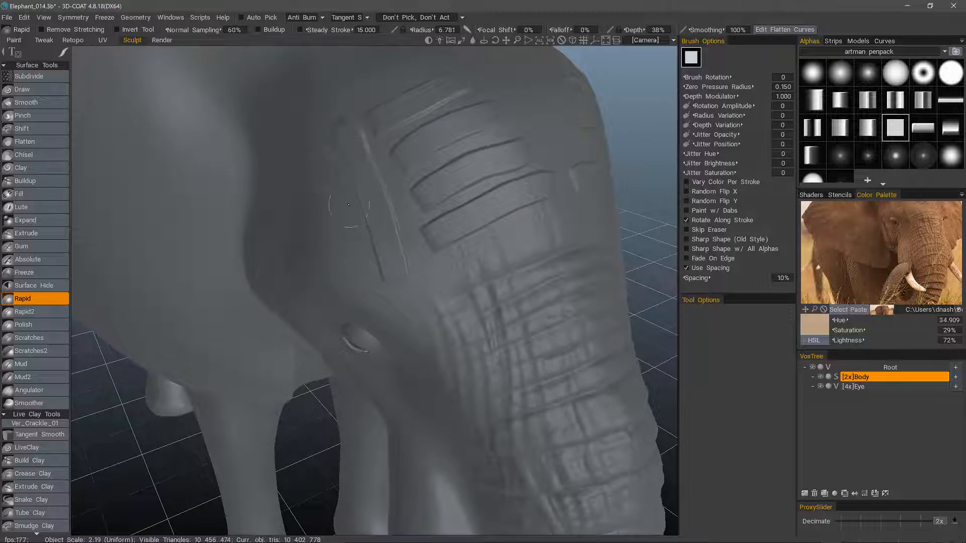
mouse_move(348, 205)
left_mouse_down()
mouse_move(312, 194)
mouse_move(318, 274)
left_mouse_up()
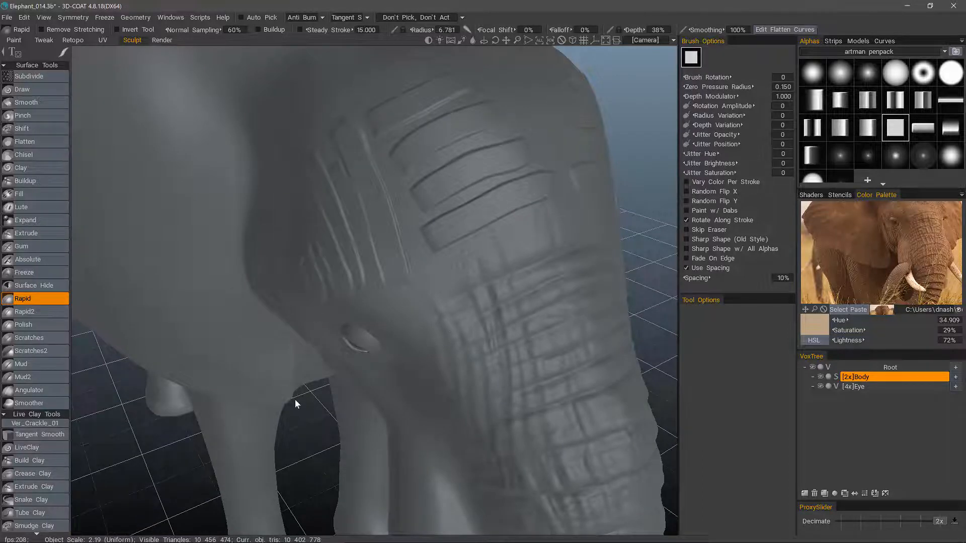
Step: Undo the test strokes on the forehead and above the eye
key("ctrl+z")
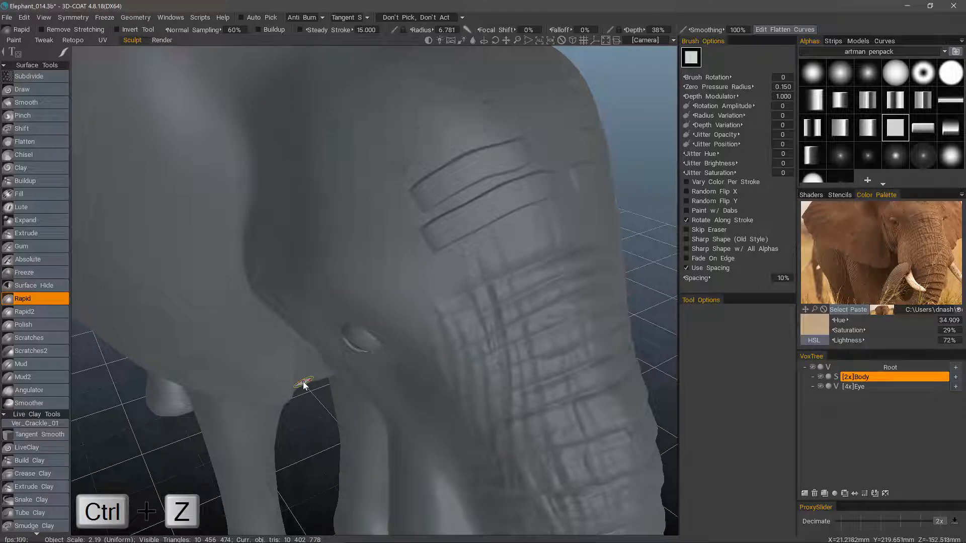
key("ctrl+z")
key("ctrl+z")
Step: Add light crease strokes to the smooth ring midway down the trunk with the Rapid brush at 8% depth
left_click_drag(304, 386, 271, 395, "alt")
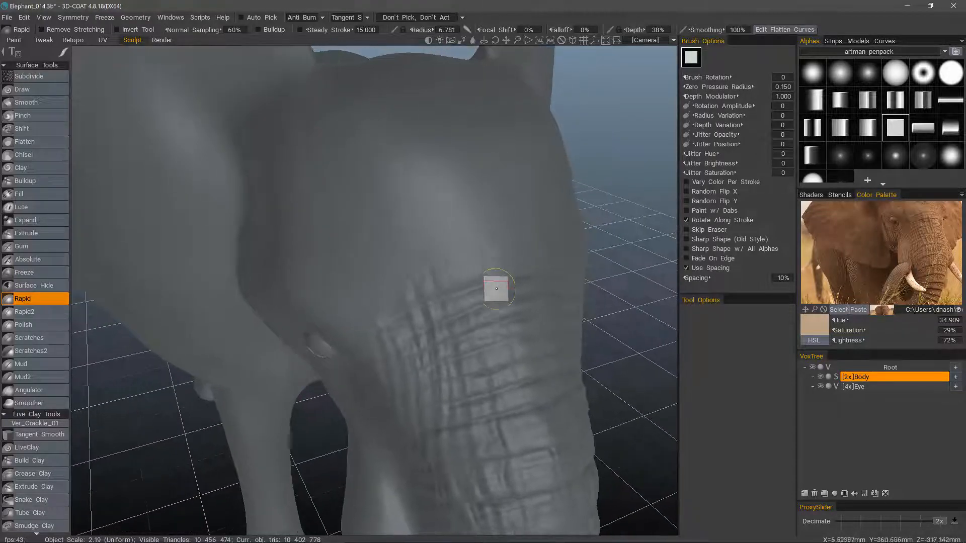
right_click_drag(403, 314, 381, 301, "alt")
left_click_drag(381, 301, 427, 362, "alt")
middle_click_drag(427, 362, 407, 276, "alt")
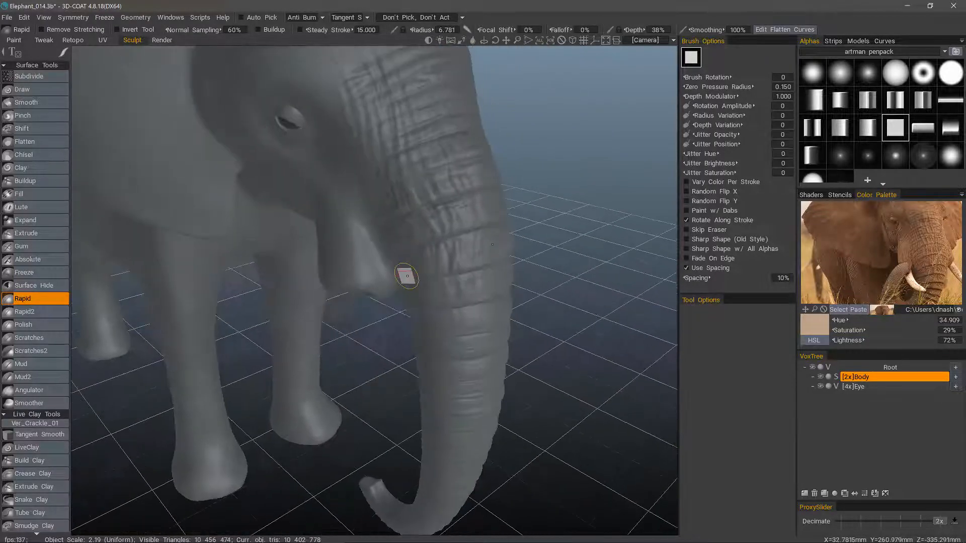
left_click_drag(407, 276, 412, 244, "alt")
right_click_drag(412, 243, 427, 287, "alt")
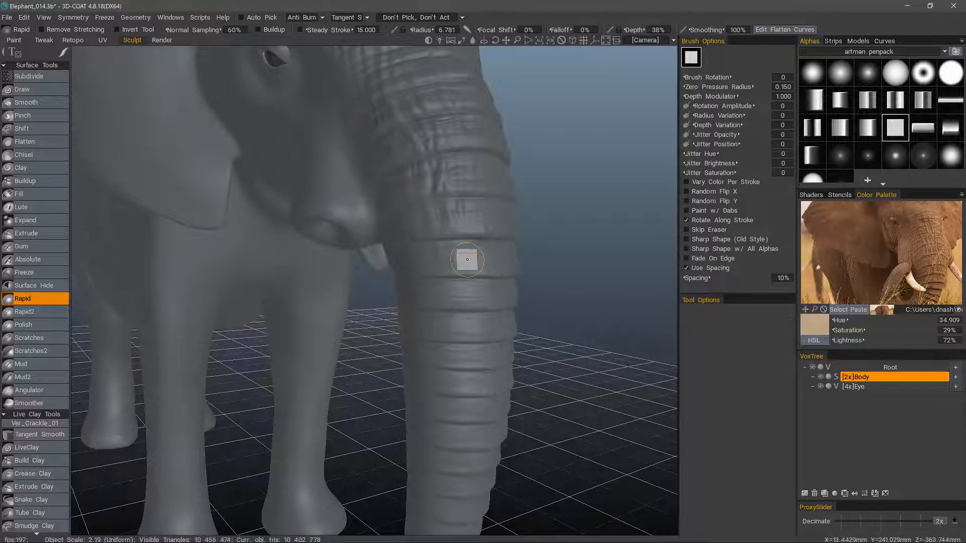
left_click_drag(468, 259, 467, 224, "alt")
right_click_drag(468, 224, 475, 256, "alt")
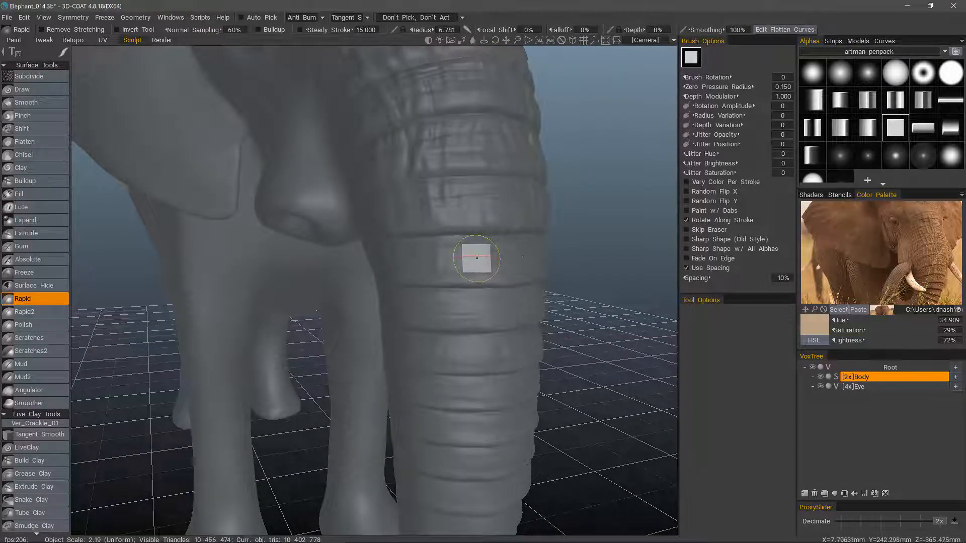
mouse_move(495, 255)
left_mouse_down()
mouse_move(435, 255)
mouse_move(463, 257)
mouse_move(470, 271)
mouse_move(409, 255)
mouse_move(399, 264)
mouse_move(471, 259)
left_mouse_up()
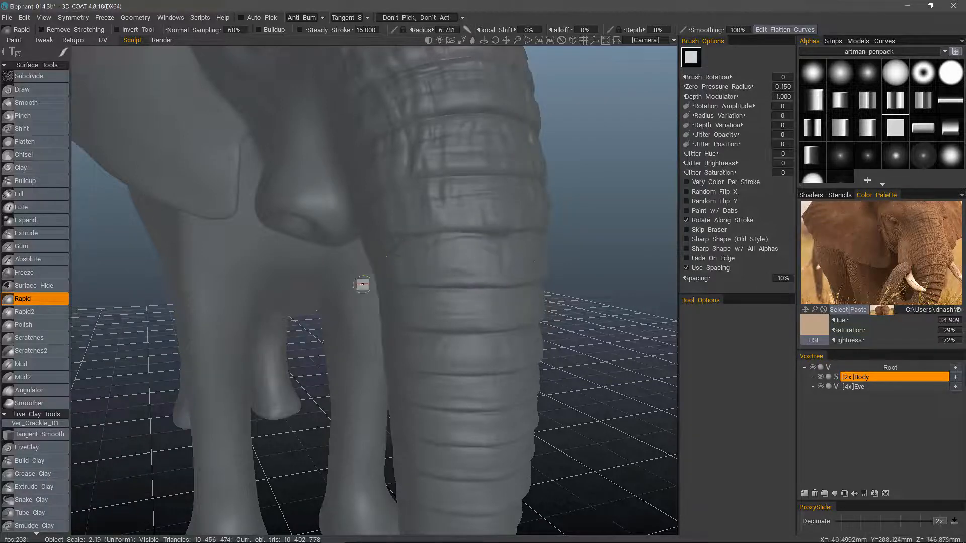
Step: Reduce the Rapid brush to 5% depth and radius 5.240 and stroke fine creases onto the trunk rings further down
mouse_move(362, 285)
left_mouse_down("alt")
mouse_move(447, 305)
mouse_move(468, 300)
left_mouse_up("alt")
middle_click_drag(468, 299, 450, 203, "alt")
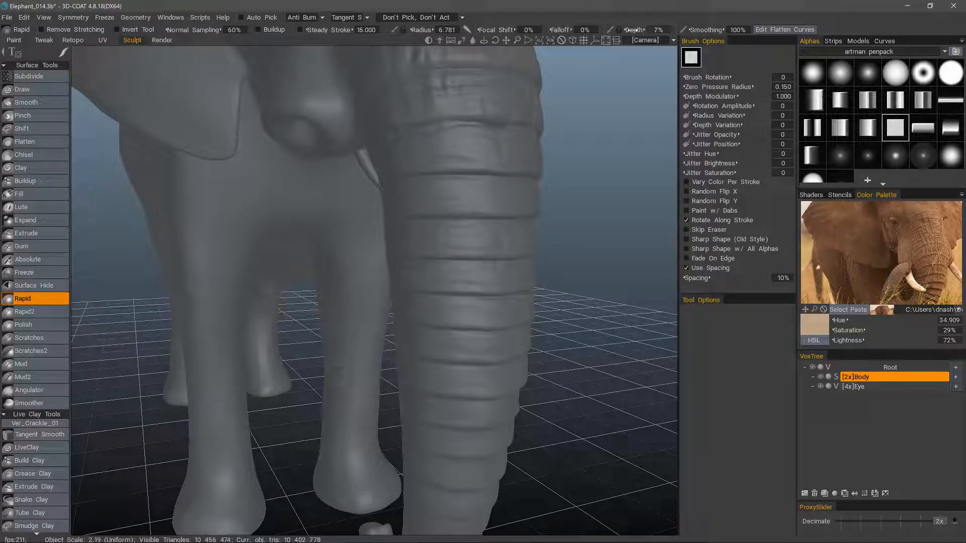
left_click_drag(633, 30, 629, 29)
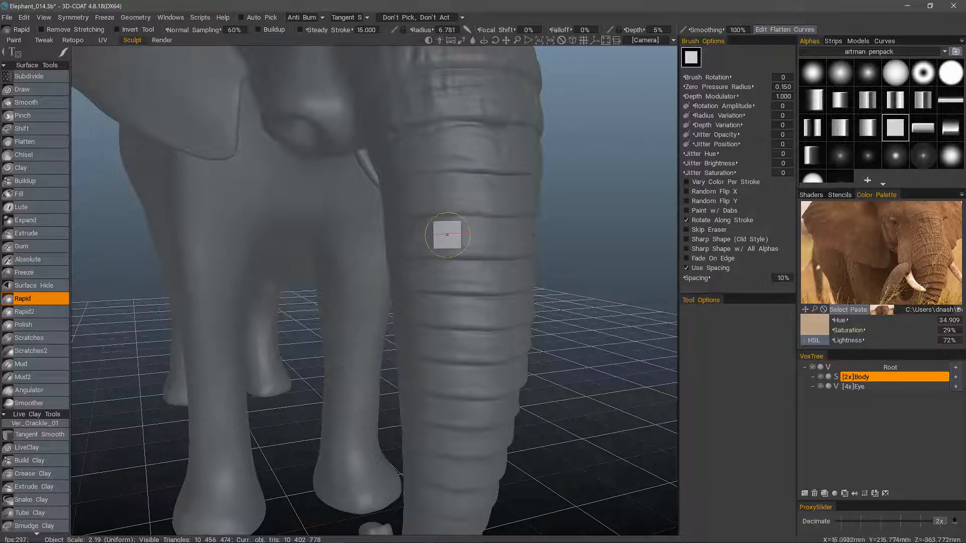
mouse_move(414, 226)
middle_mouse_down()
mouse_move(390, 270)
mouse_move(405, 276)
mouse_move(459, 252)
middle_mouse_up()
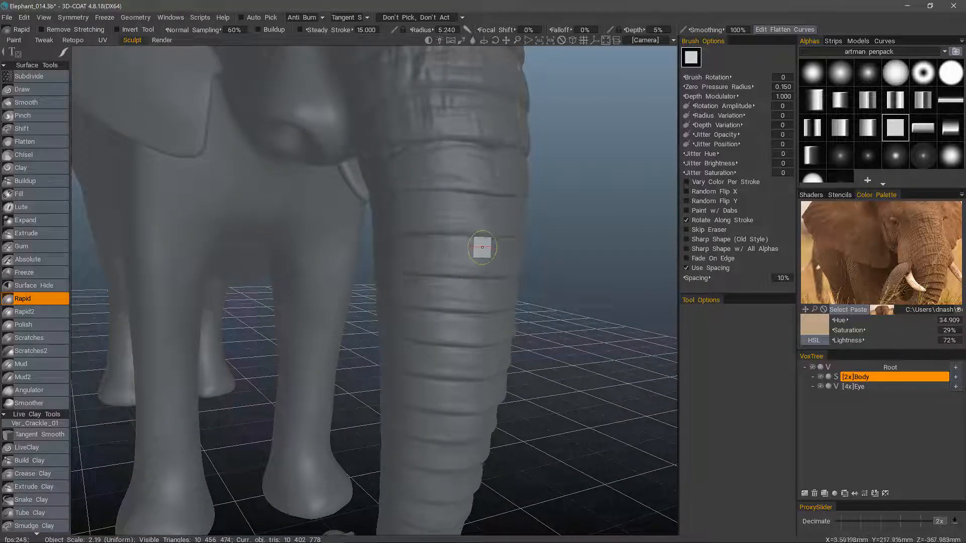
left_click_drag(468, 256, 447, 252)
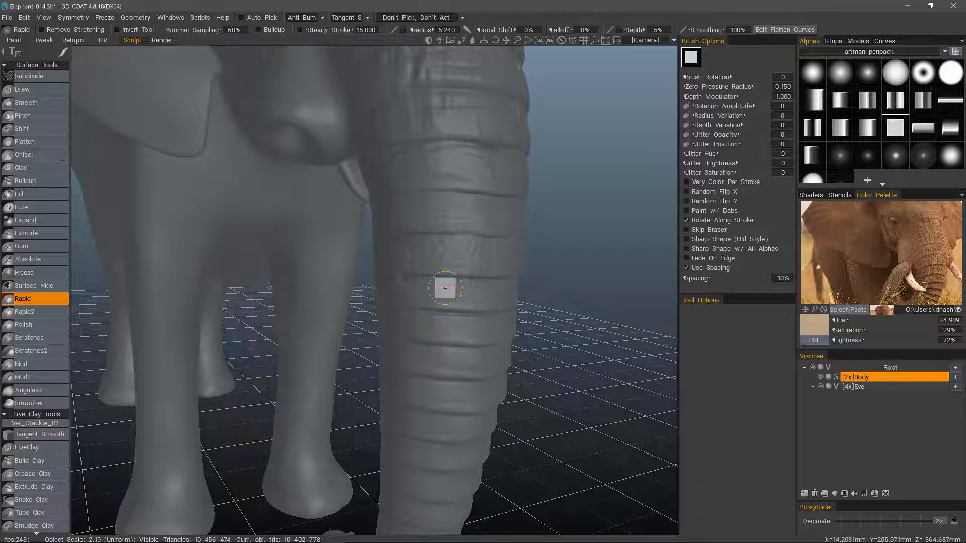
Step: Try a lengthwise Rapid stroke at 5% depth down the front of the wrinkled upper trunk
left_click_drag(391, 303, 386, 342, "alt")
right_click_drag(385, 343, 357, 336, "alt")
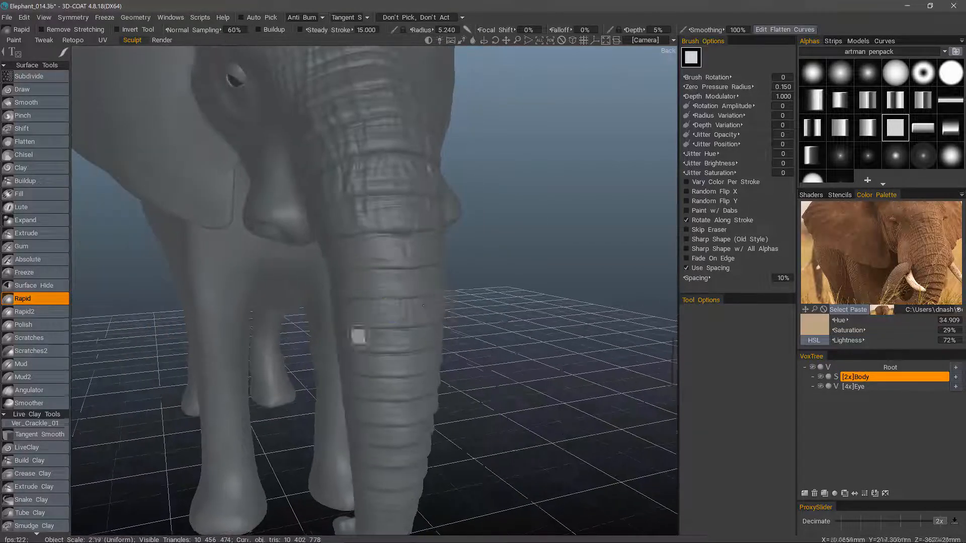
mouse_move(358, 336)
left_mouse_down("alt")
mouse_move(370, 383)
mouse_move(429, 379)
mouse_move(444, 362)
mouse_move(440, 397)
left_mouse_up("alt")
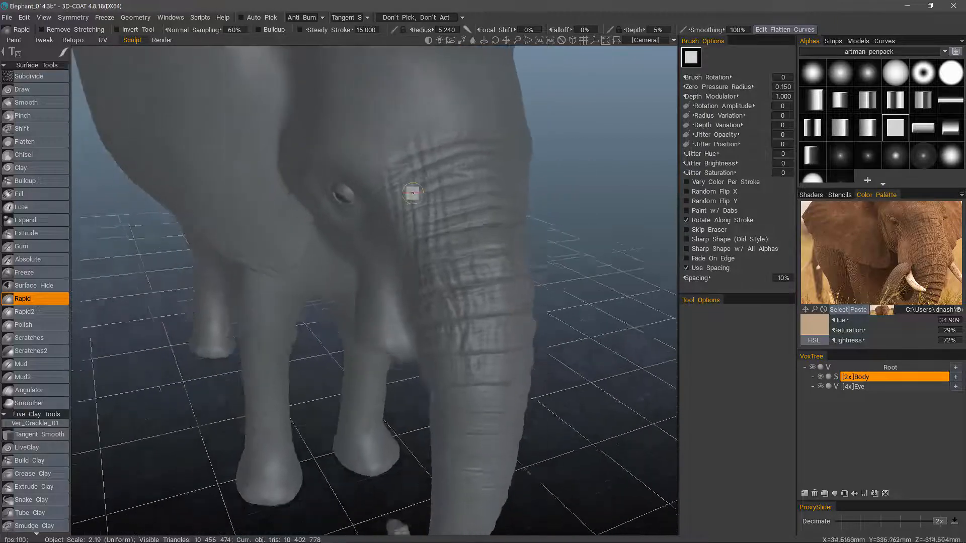
right_click_drag(439, 175, 427, 162, "alt")
left_click_drag(427, 162, 421, 191, "alt")
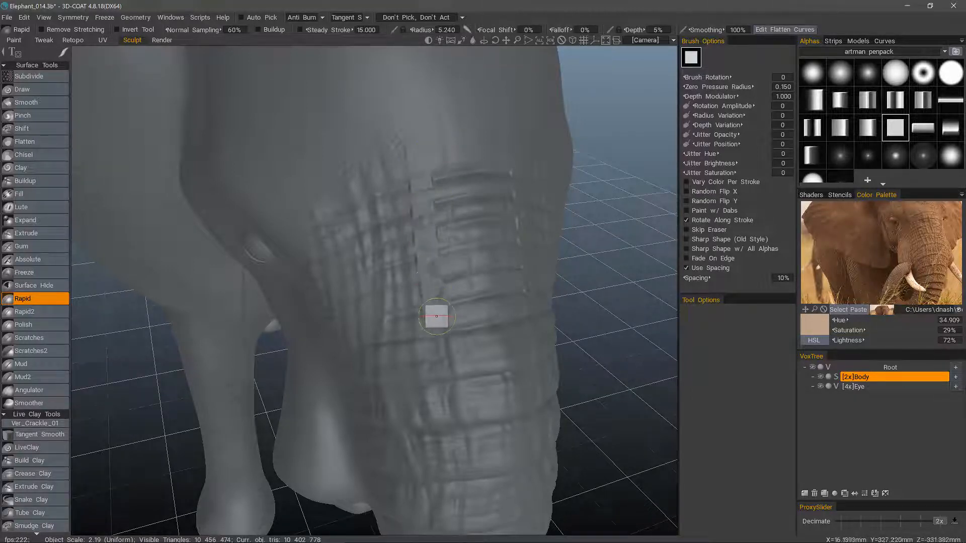
left_click_drag(418, 151, 409, 200, "alt")
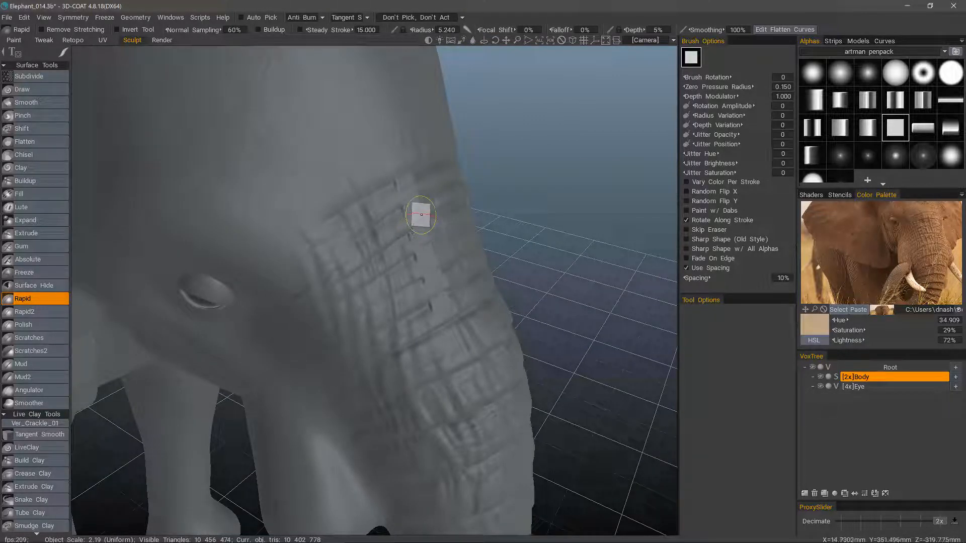
Step: Try a lengthwise stroke with the Clay brush over the upper trunk wrinkles beside the Rapid stroke
left_click(50, 169)
scroll(355, 172, "up", 2)
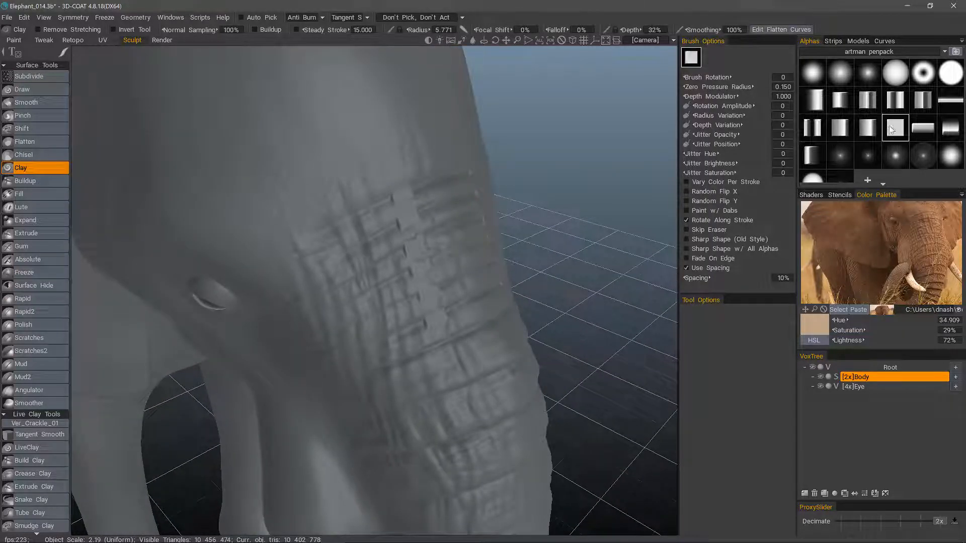
mouse_move(613, 203)
left_mouse_down()
mouse_move(469, 131)
mouse_move(398, 182)
left_mouse_up()
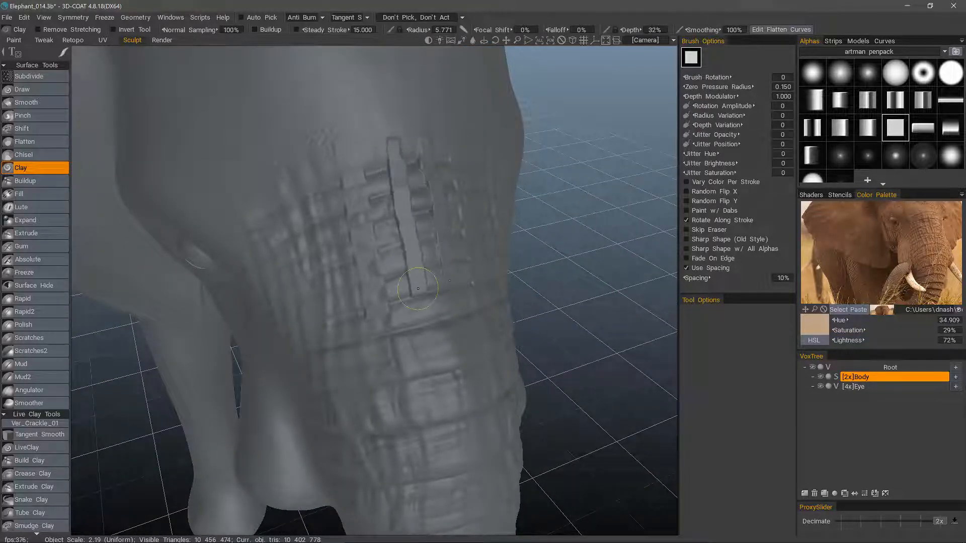
mouse_move(418, 289)
left_mouse_down()
mouse_move(418, 297)
mouse_move(342, 157)
mouse_move(345, 230)
left_mouse_up()
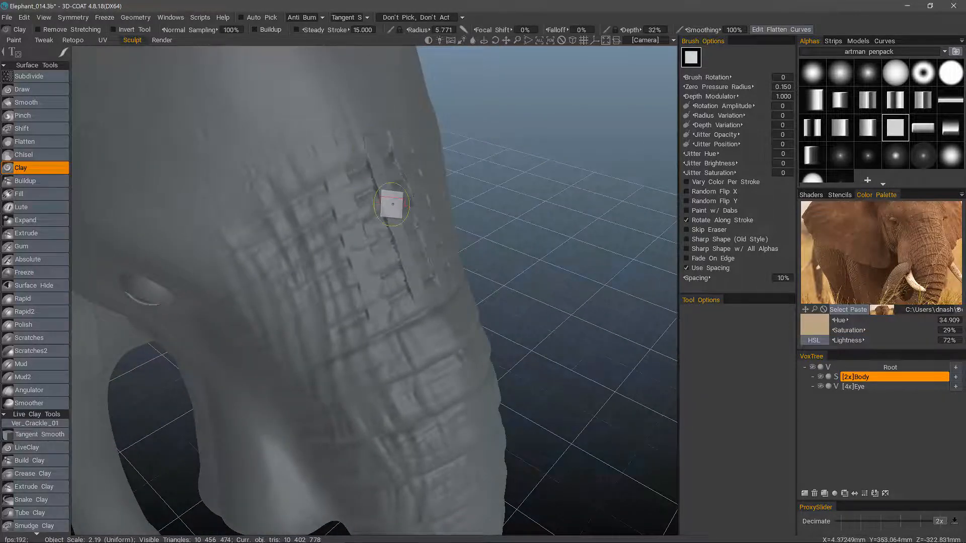
Step: Try the Extrude brush with a lengthwise stroke over the upper trunk wrinkles on the eye side
left_click_drag(409, 351, 282, 225, "alt")
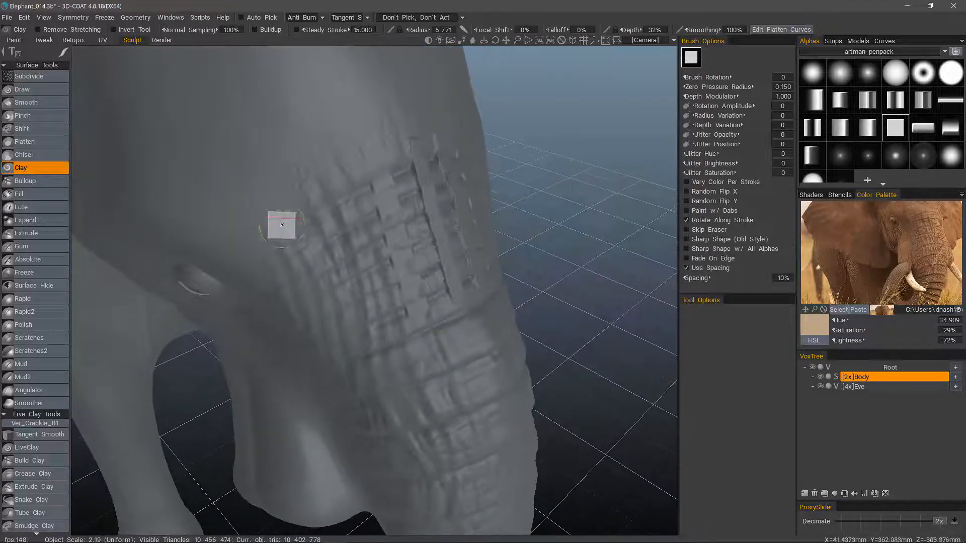
mouse_move(147, 181)
left_mouse_down("alt")
mouse_move(125, 210)
mouse_move(56, 227)
left_mouse_up("alt")
left_click(45, 233)
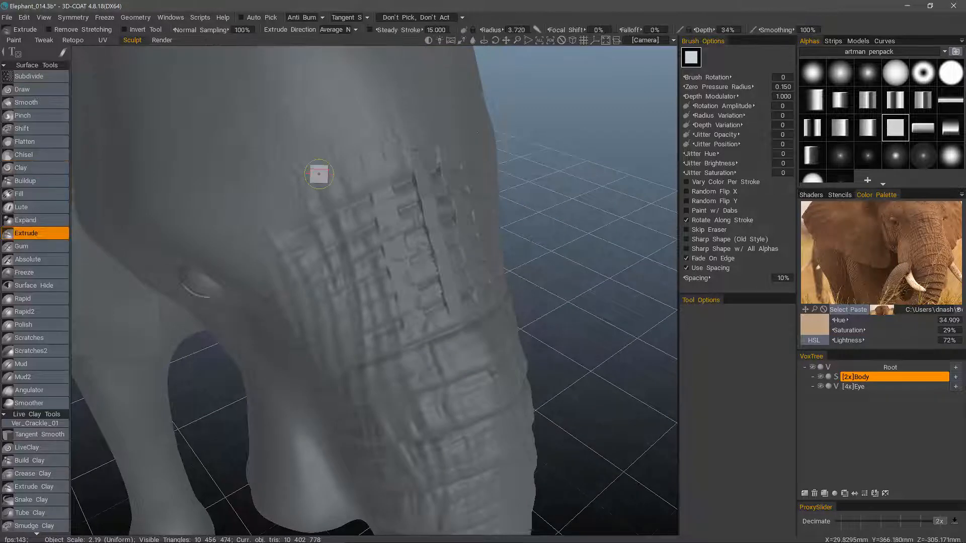
left_click_drag(318, 173, 354, 206, "alt")
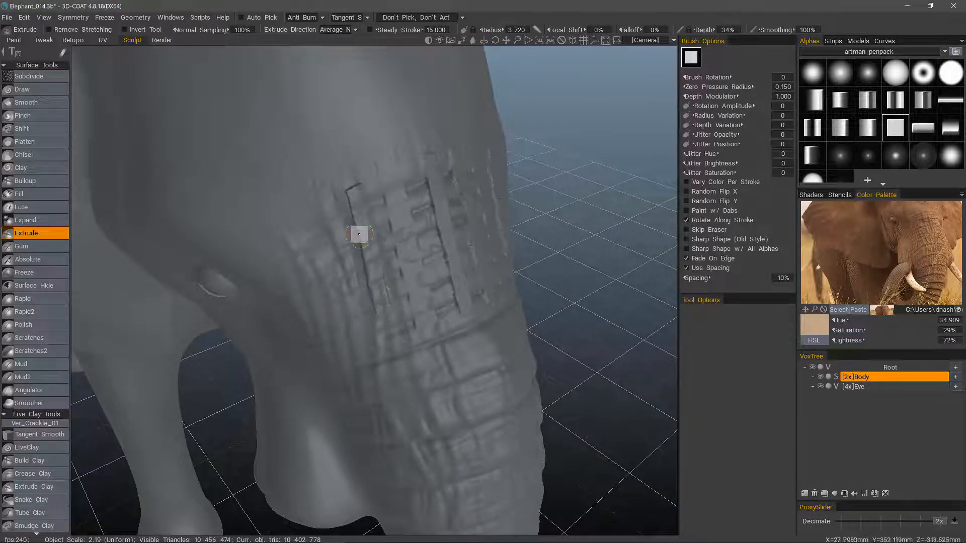
Step: Try the Absolute brush on the forehead just above the trunk wrinkles
mouse_move(355, 200)
left_mouse_down("alt")
mouse_move(386, 331)
mouse_move(130, 255)
mouse_move(100, 260)
left_mouse_up("alt")
left_click(50, 262)
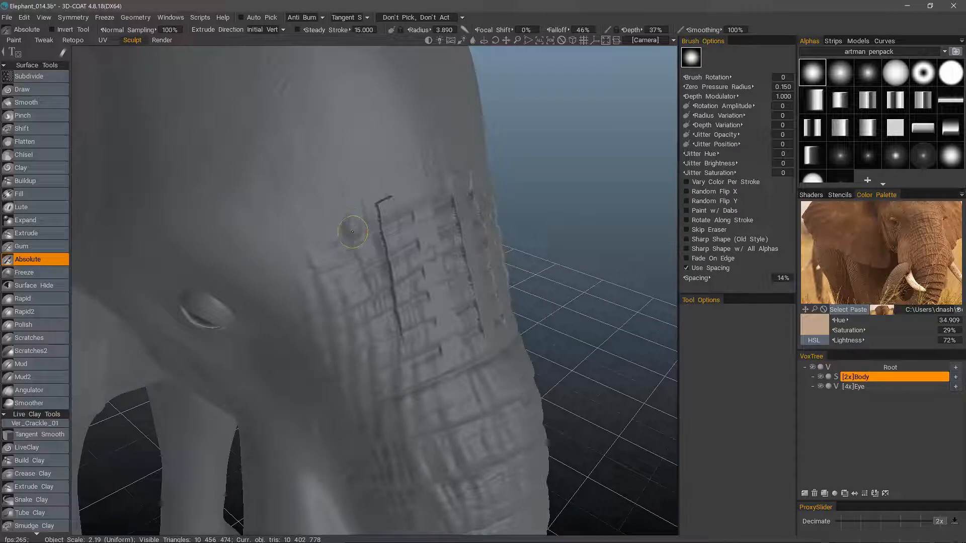
mouse_move(403, 432)
left_mouse_down("alt")
mouse_move(405, 446)
mouse_move(420, 427)
left_mouse_up("alt")
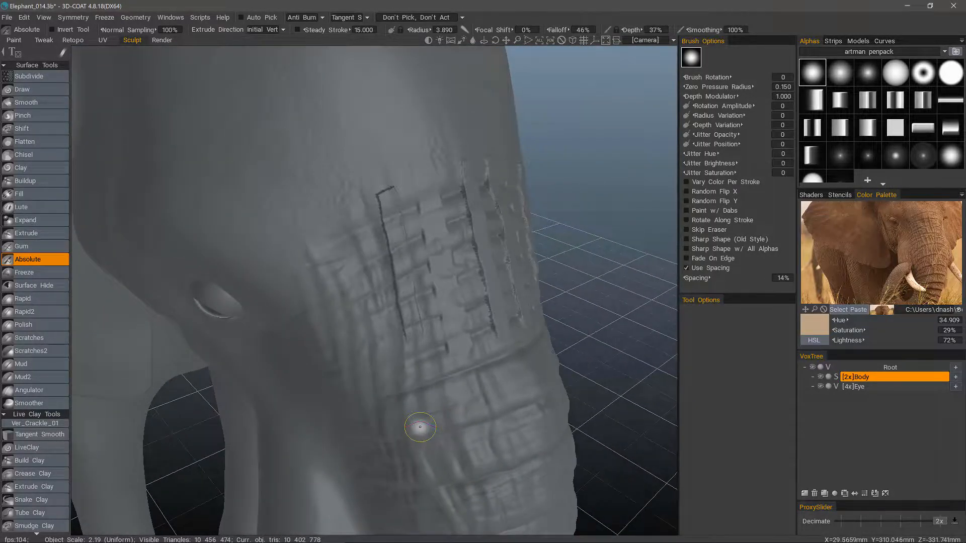
Step: Undo the Absolute, Extrude, Clay and Rapid test strokes on the upper trunk
key("ctrl+z")
key("ctrl+z")
key("ctrl+z")
key("ctrl+z")
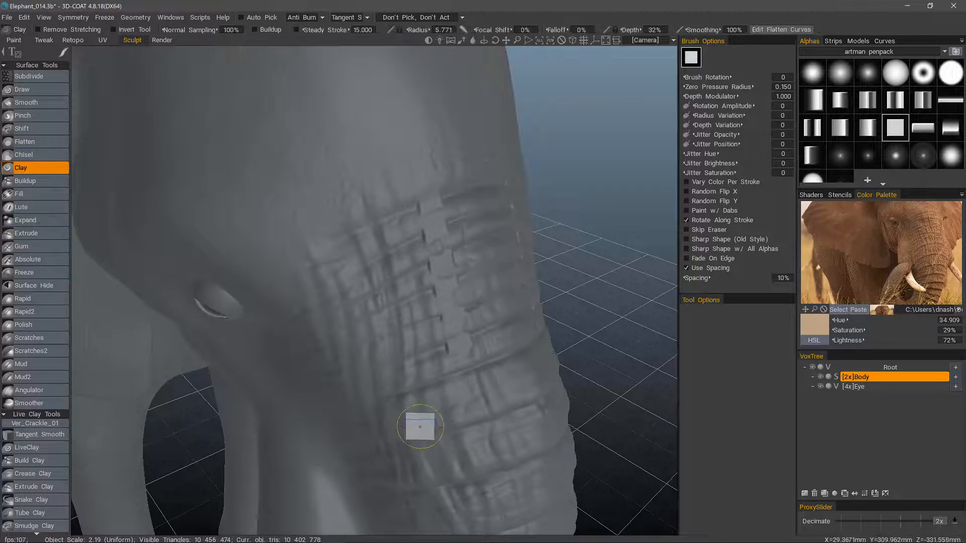
key("ctrl+z")
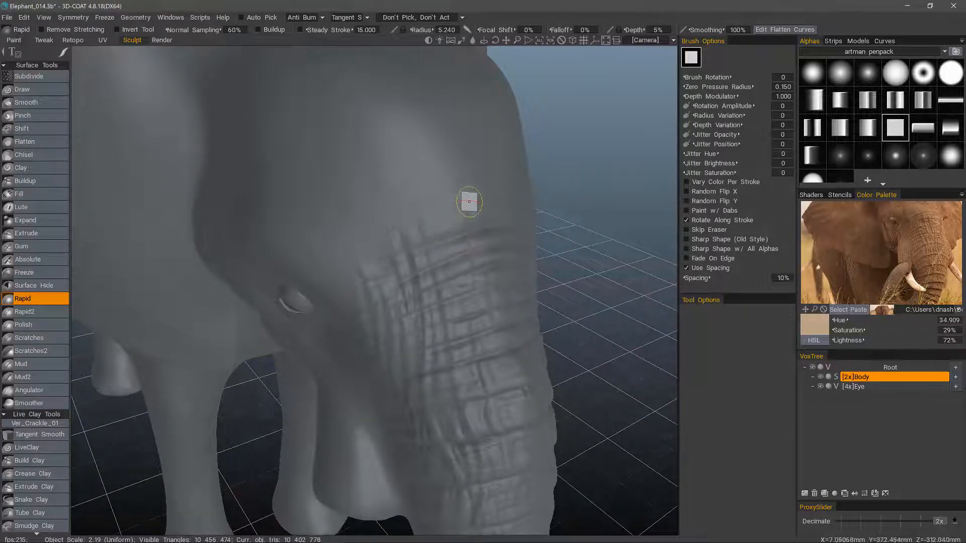
Step: Load the Polish brush preset and switch from it to the Polish Crisp preset
key("space")
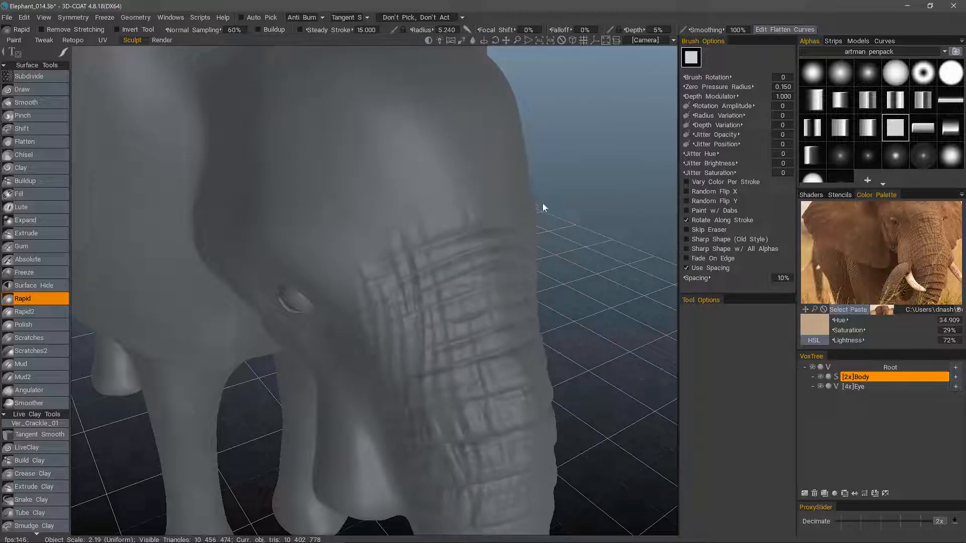
key("space")
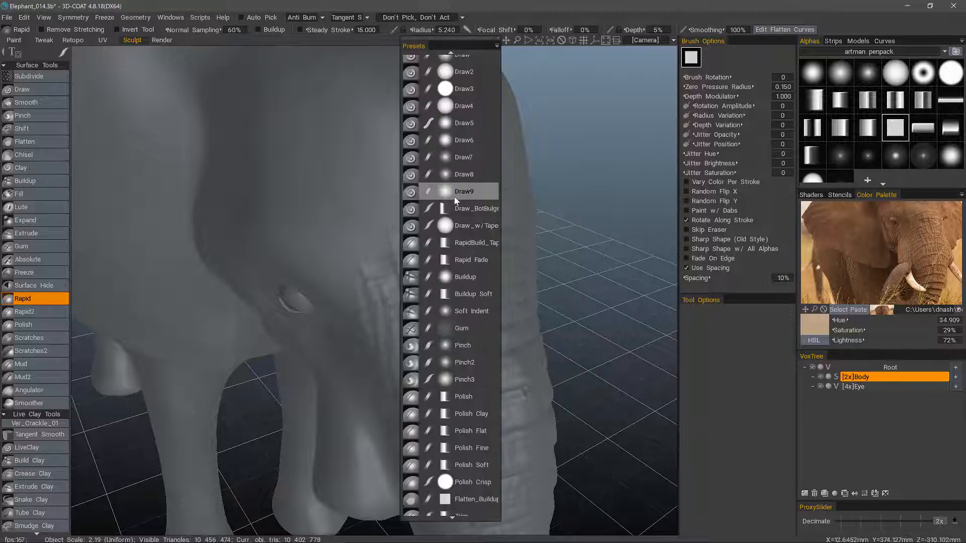
left_click(468, 398)
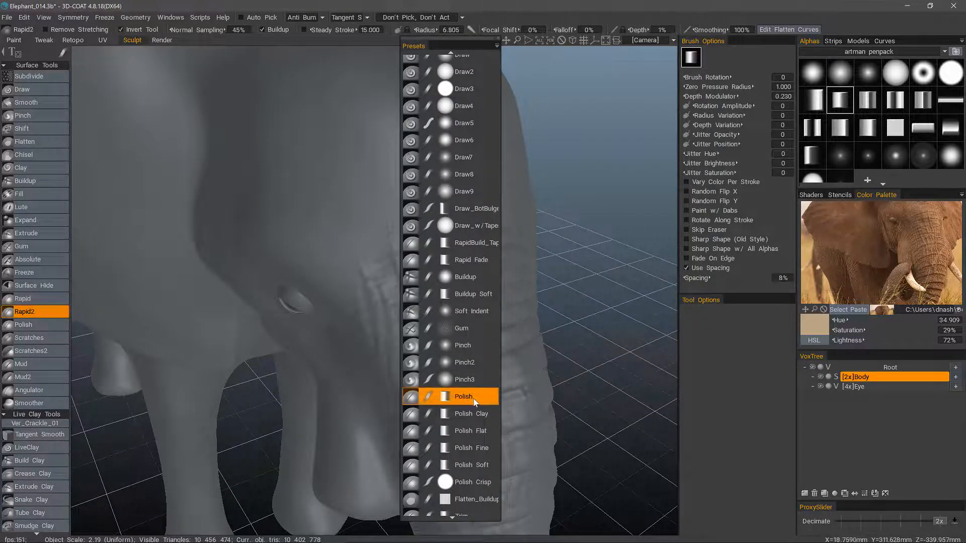
left_click_drag(599, 405, 459, 215)
key("space")
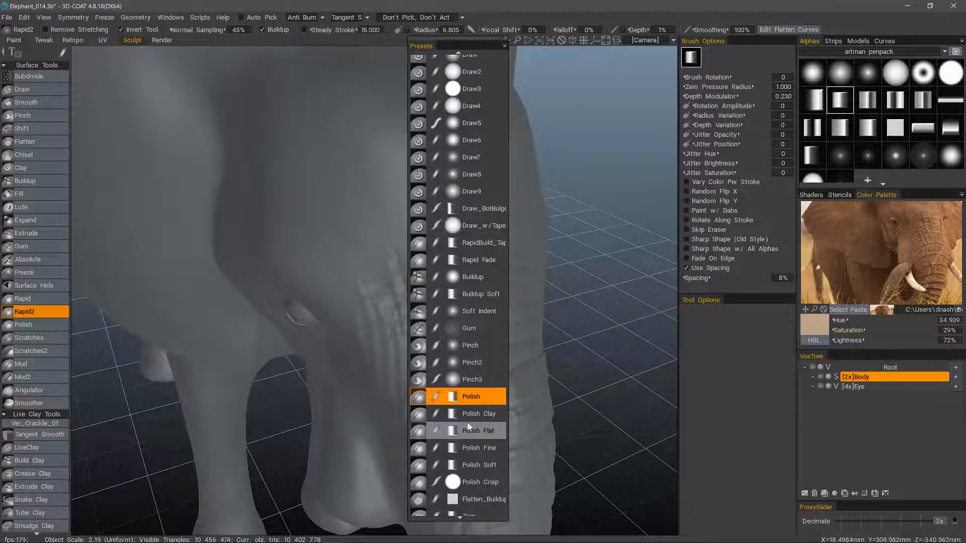
left_click(477, 482)
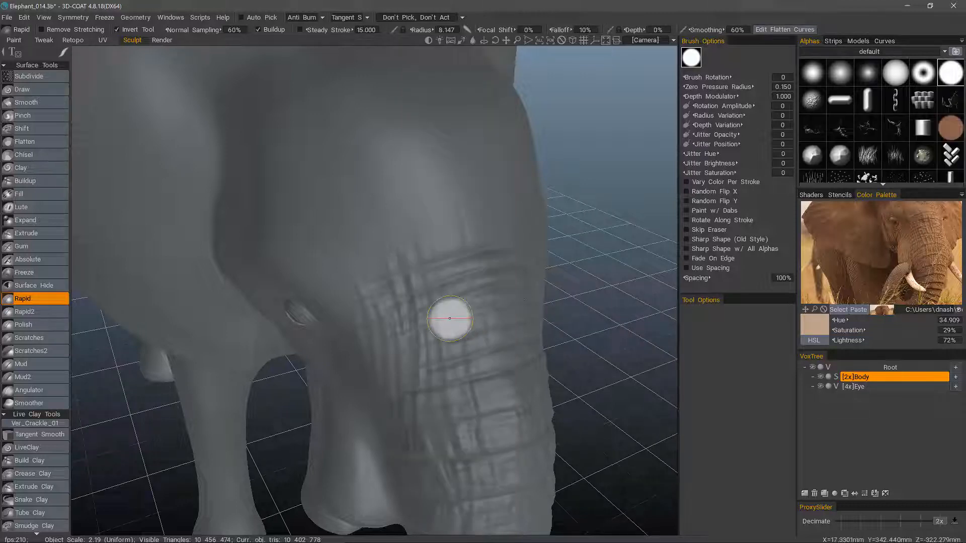
Step: Try the Polish Crisp preset with lengthwise strokes that flatten the wrinkles on the upper trunk
mouse_move(457, 263)
left_mouse_down("alt")
mouse_move(444, 156)
mouse_move(416, 183)
left_mouse_up("alt")
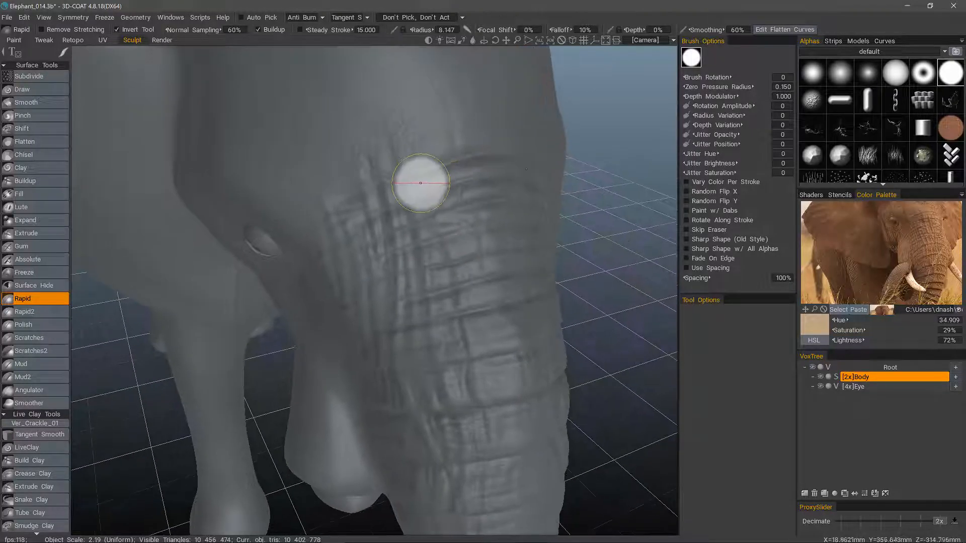
left_click_drag(513, 166, 453, 228, "alt")
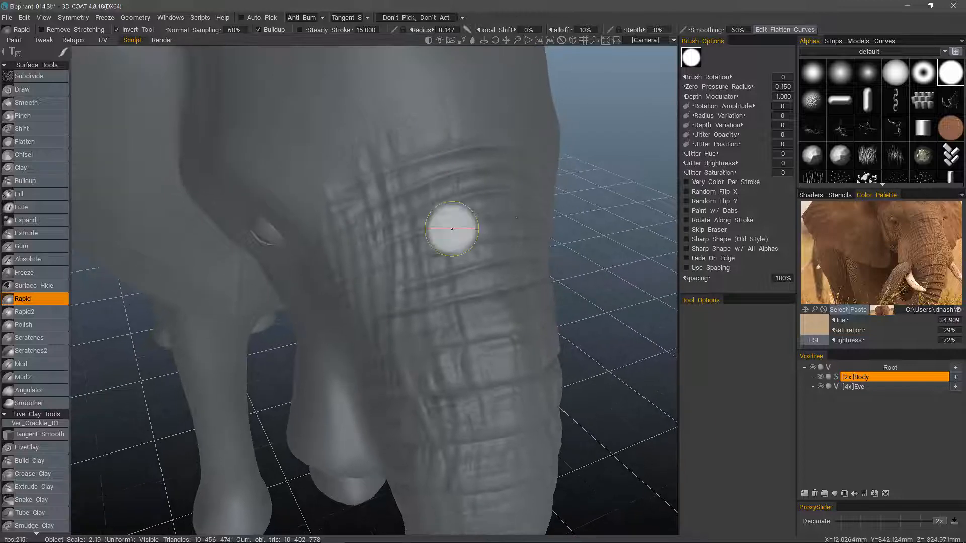
left_click_drag(442, 177, 426, 157, "alt")
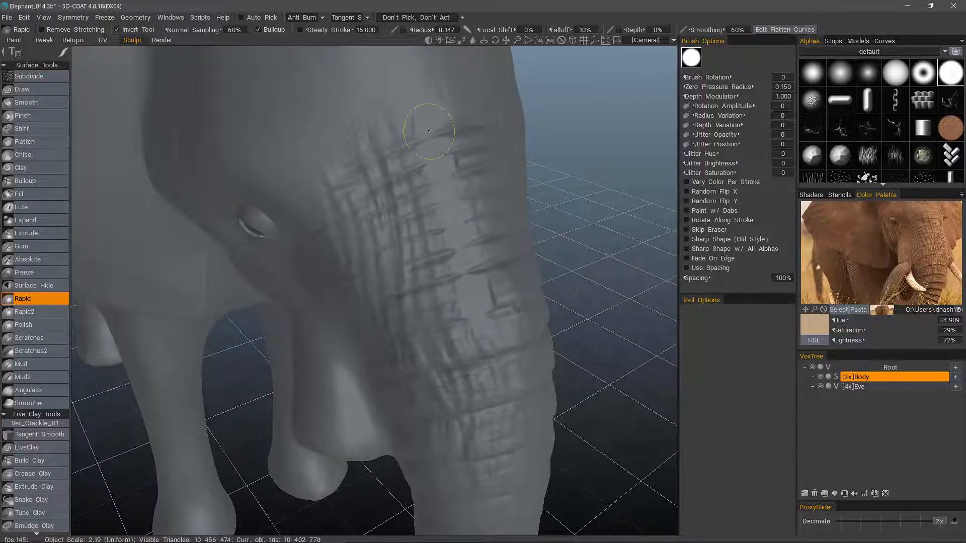
mouse_move(474, 360)
left_mouse_down("alt")
mouse_move(457, 390)
mouse_move(475, 372)
mouse_move(465, 151)
left_mouse_up("alt")
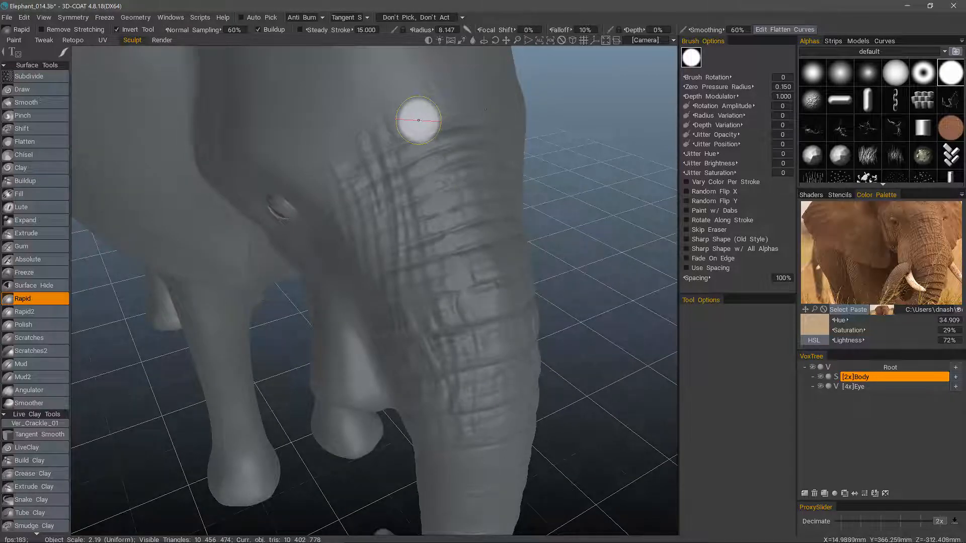
middle_click_drag(419, 120, 370, 181)
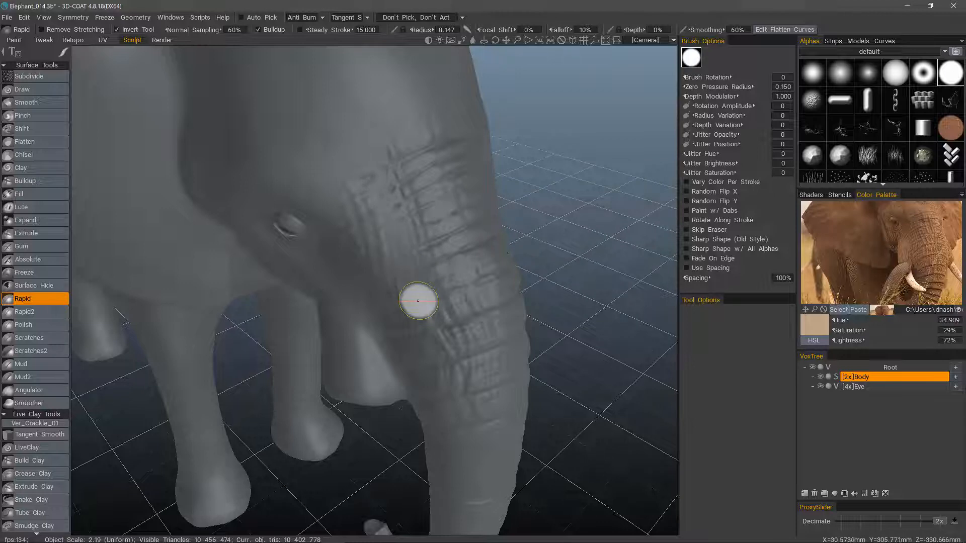
mouse_move(418, 301)
middle_mouse_down()
mouse_move(369, 300)
mouse_move(455, 97)
mouse_move(511, 114)
mouse_move(714, 31)
mouse_move(762, 32)
mouse_move(427, 210)
middle_mouse_up()
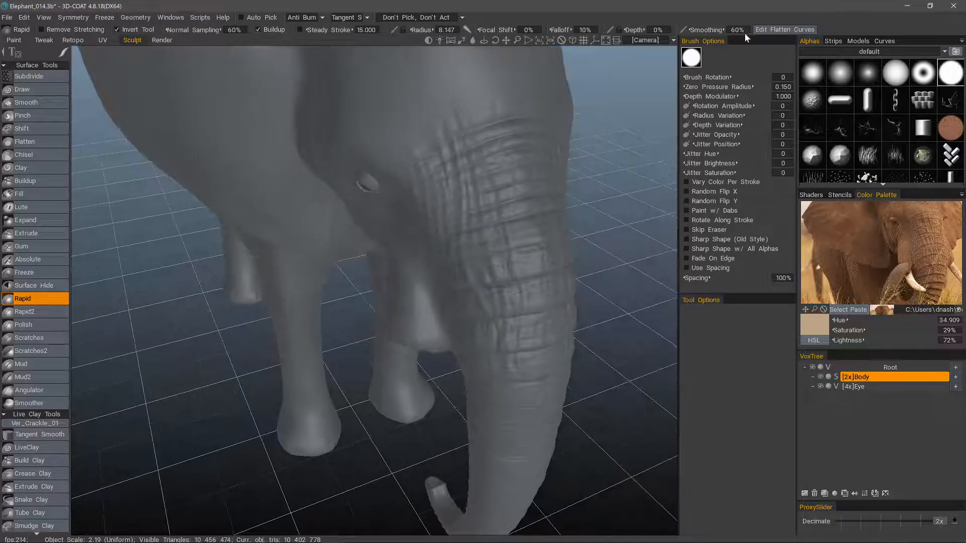
Step: Compare the pressure-based flatten curves of the Polish Crisp and Polish presets without changing them
left_click(770, 30)
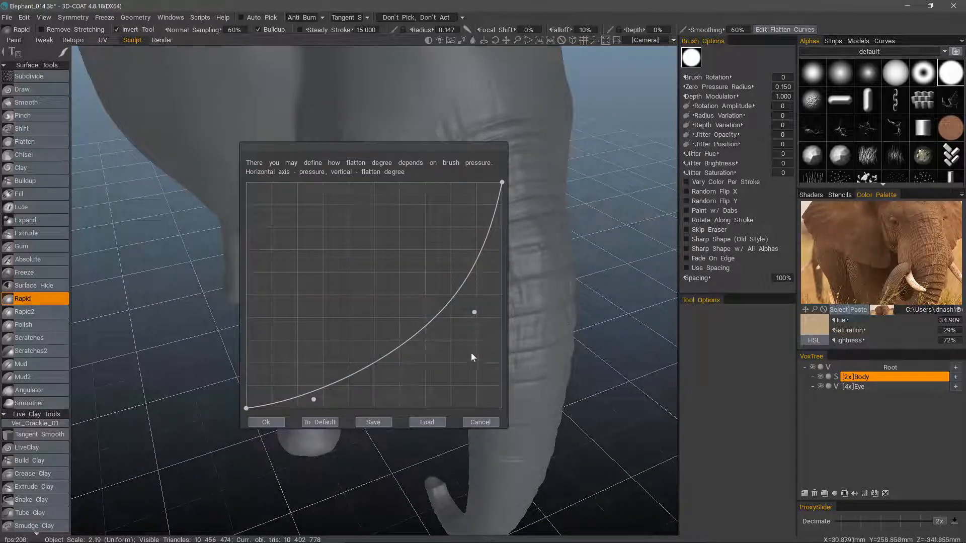
left_click(475, 423)
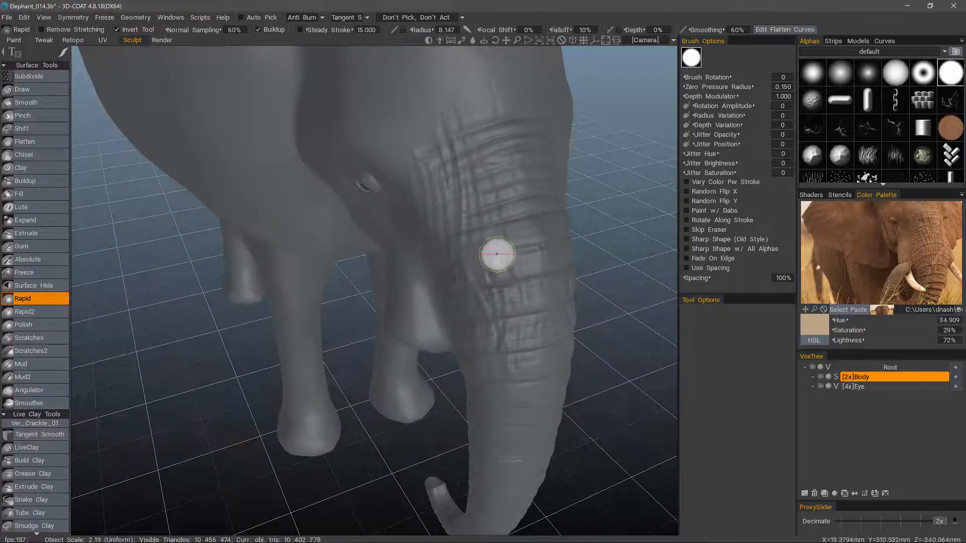
key("space")
left_click(510, 397)
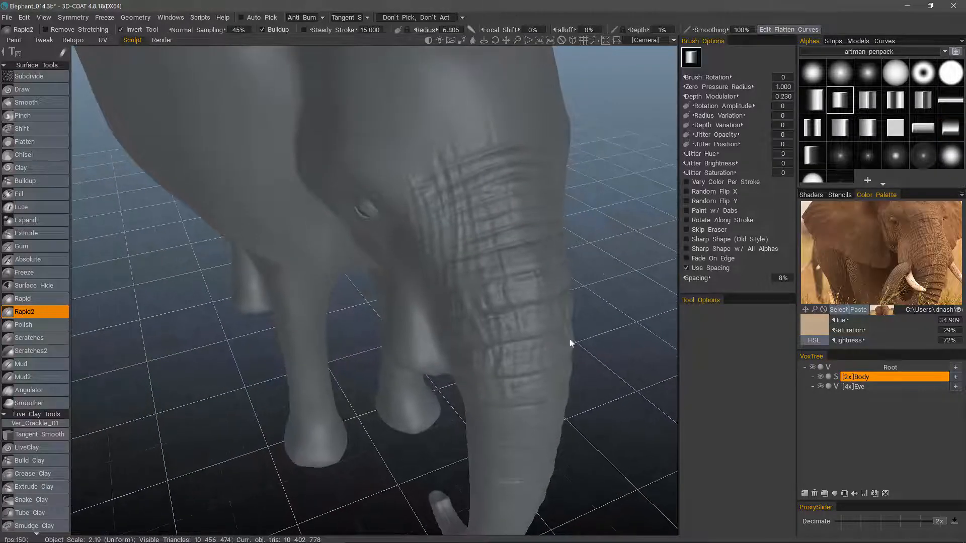
left_click(772, 30)
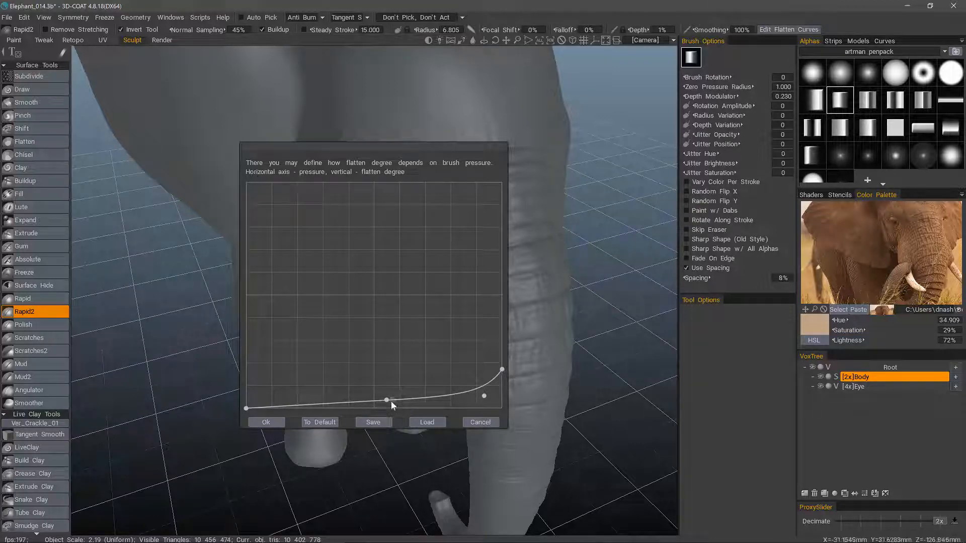
left_click(471, 423)
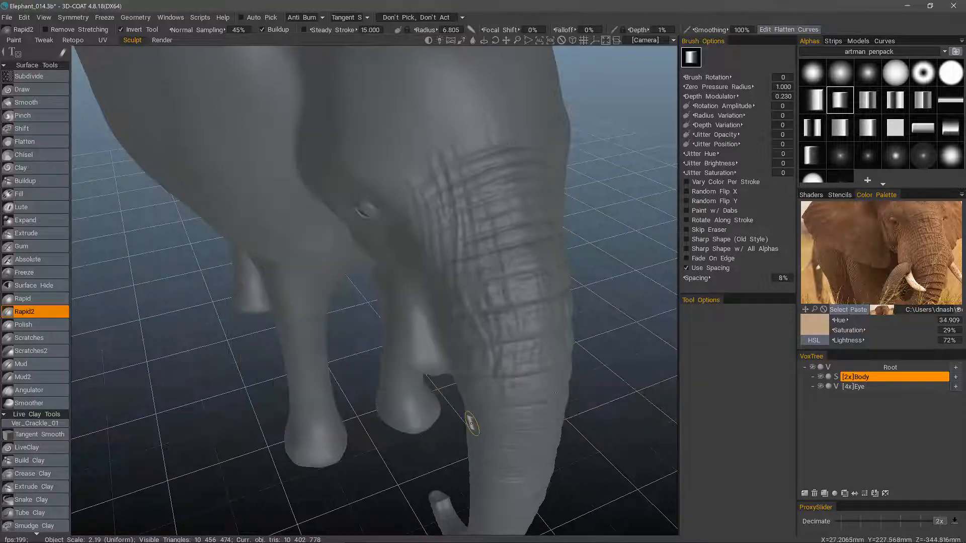
Step: Switch to the Rapid brush and examine its flatten curve at 100% smoothing
left_click(30, 298)
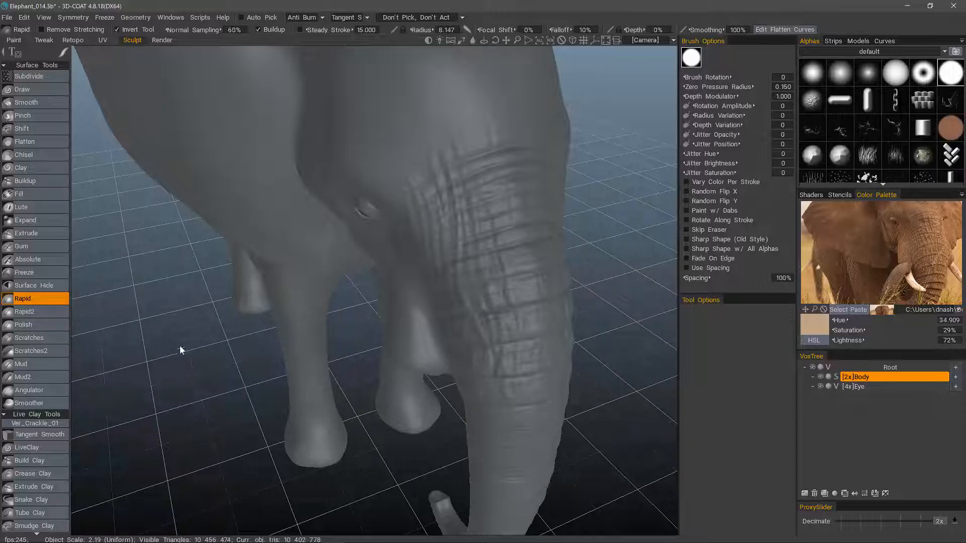
left_click_drag(196, 347, 225, 310)
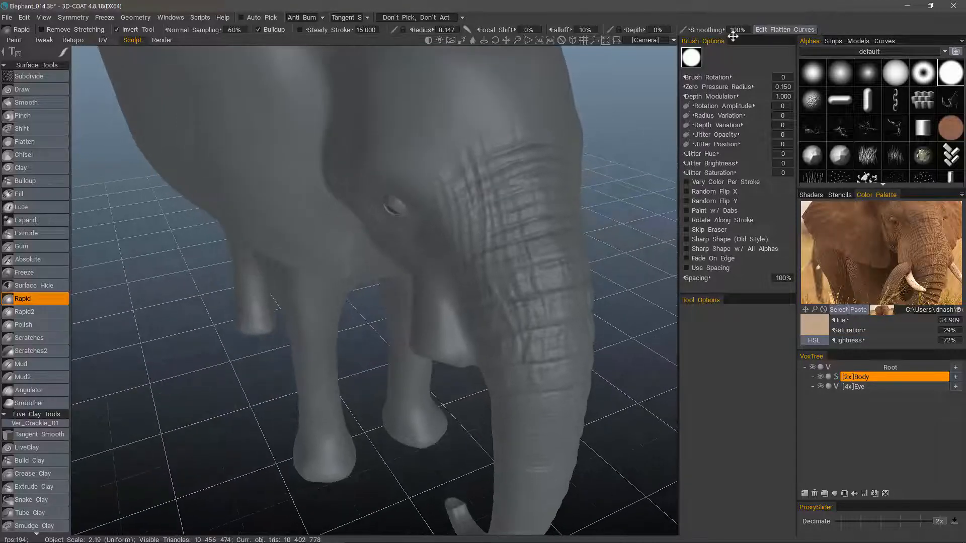
left_click(768, 30)
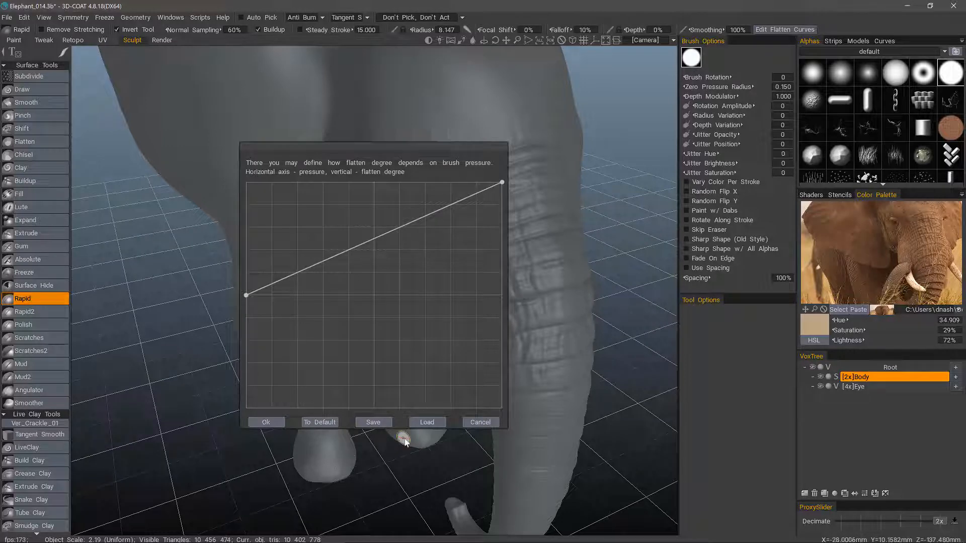
left_click(476, 424)
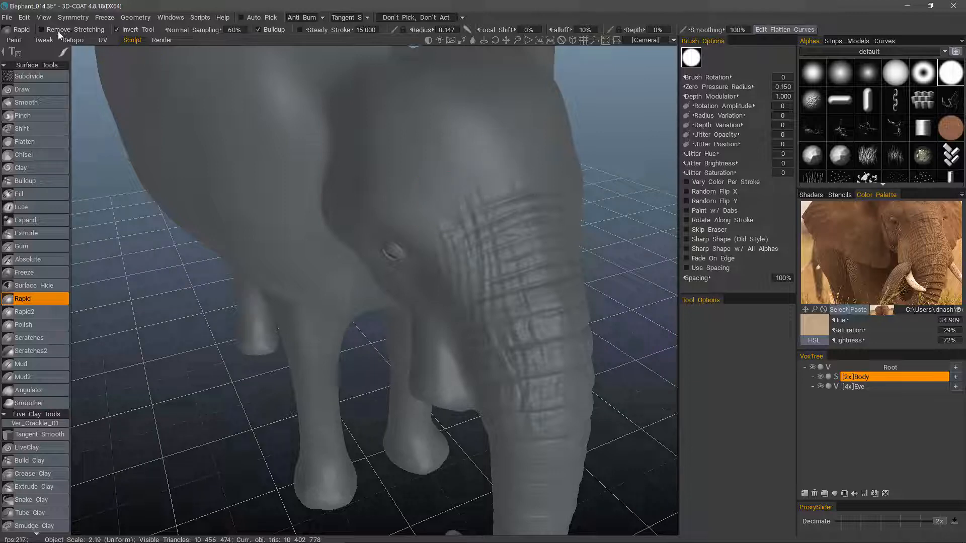
Step: Try Rapid strokes across the forehead above the trunk at 24% depth with Invert Tool off, and undo them
mouse_move(303, 190)
left_mouse_down("alt")
mouse_move(309, 136)
mouse_move(297, 92)
left_mouse_up("alt")
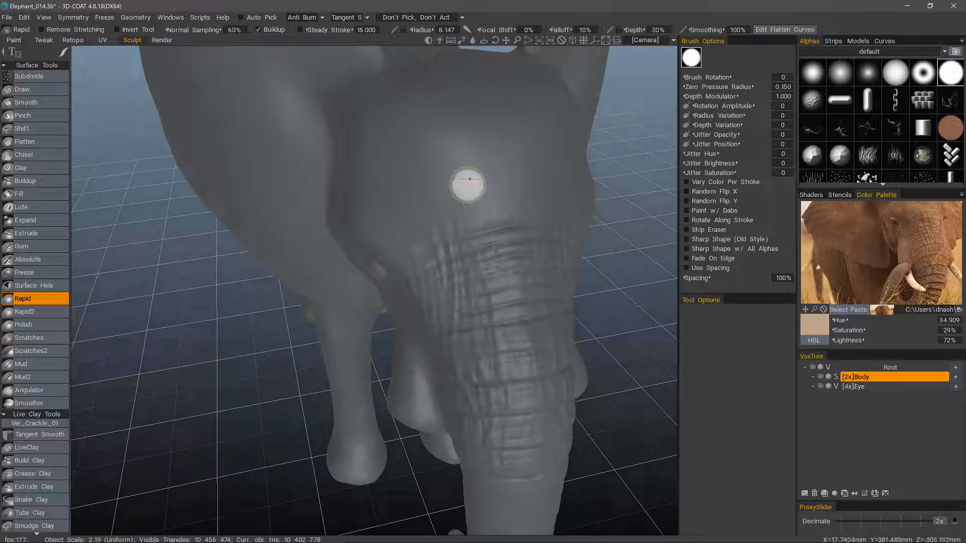
right_click_drag(470, 180, 469, 180)
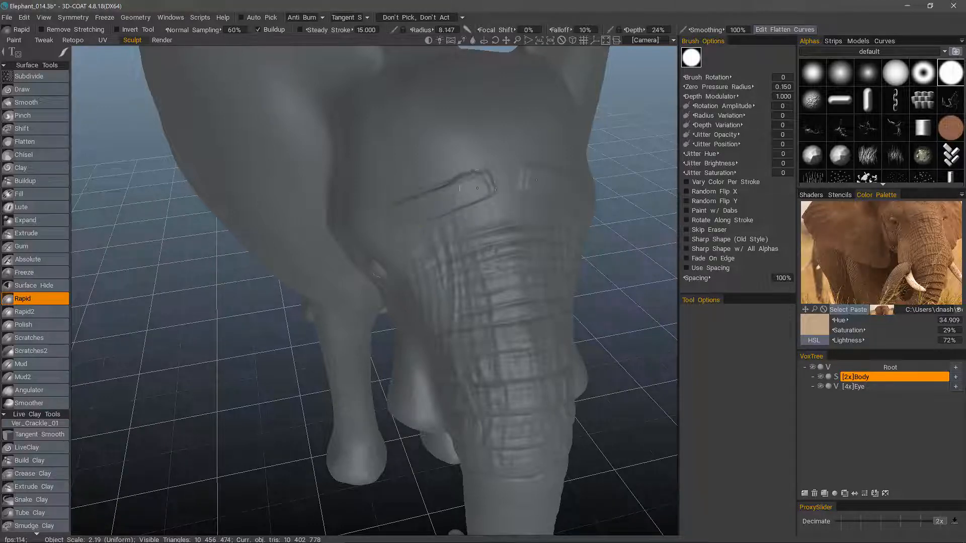
left_click_drag(421, 243, 409, 336, "alt")
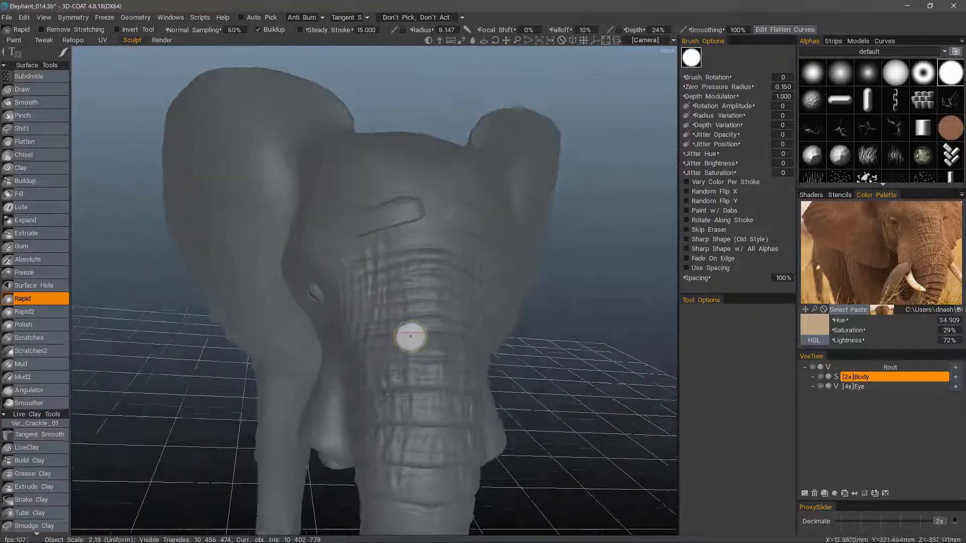
right_click_drag(409, 336, 437, 307, "alt")
scroll(438, 307, "down", 2)
key("ctrl+z")
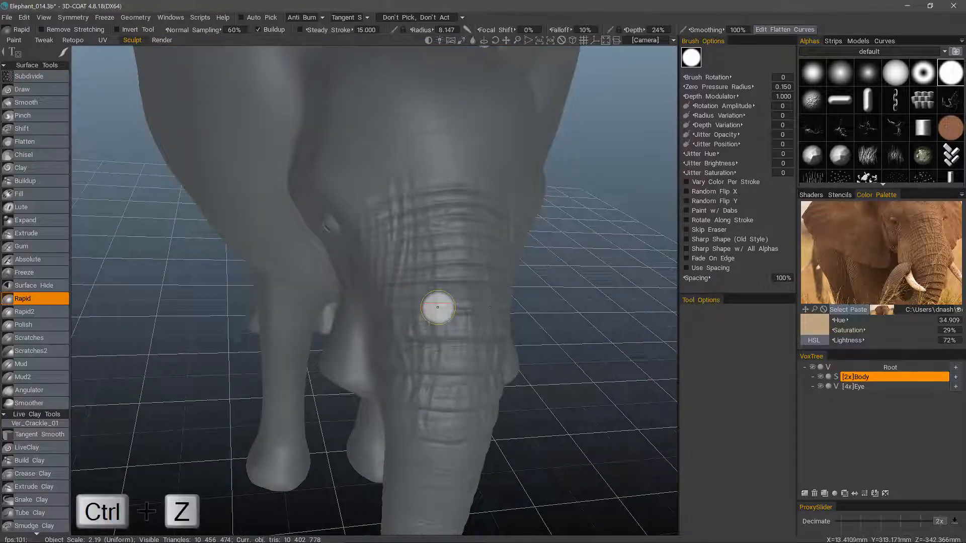
left_click_drag(438, 308, 444, 324, "alt")
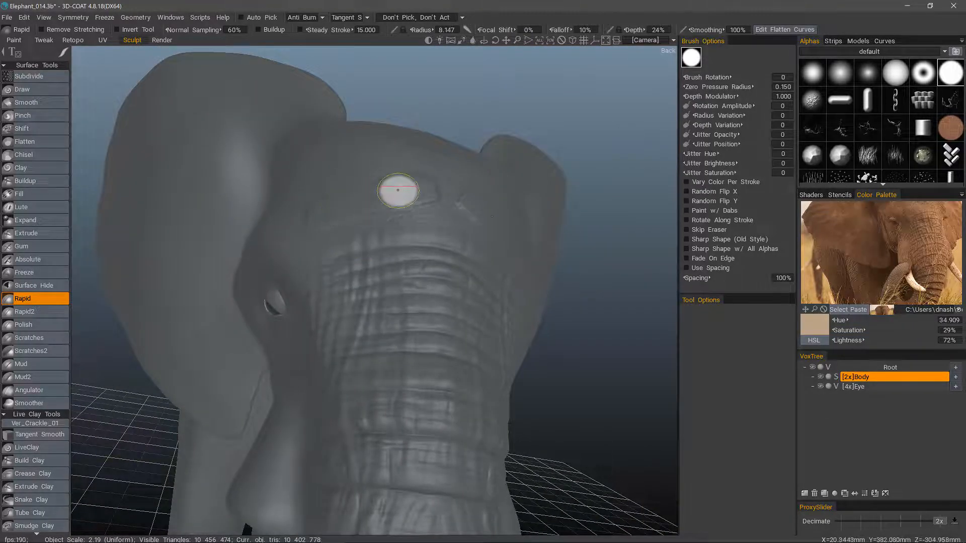
key("ctrl+z")
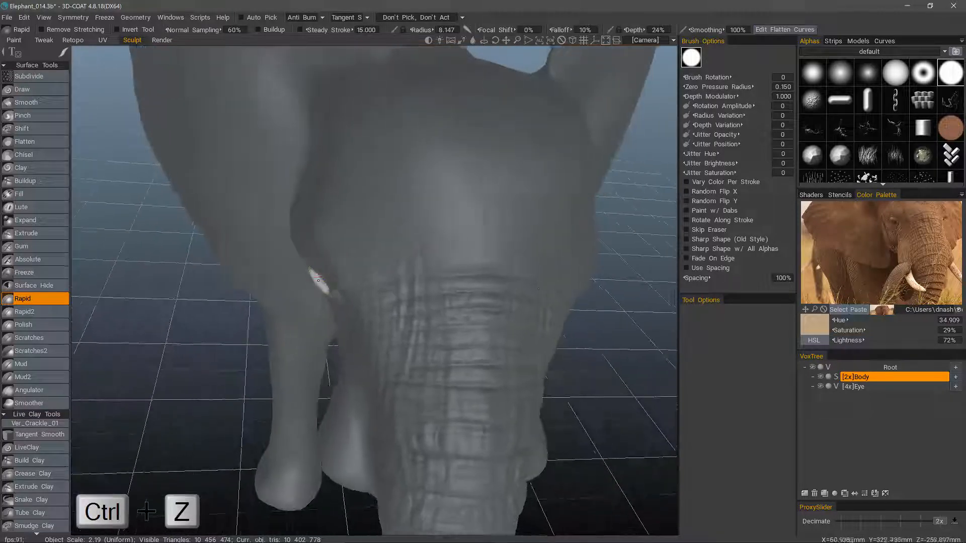
Step: Set the Rapid2 brush's depth to 62% and reset its flatten curve to default
left_click(44, 312)
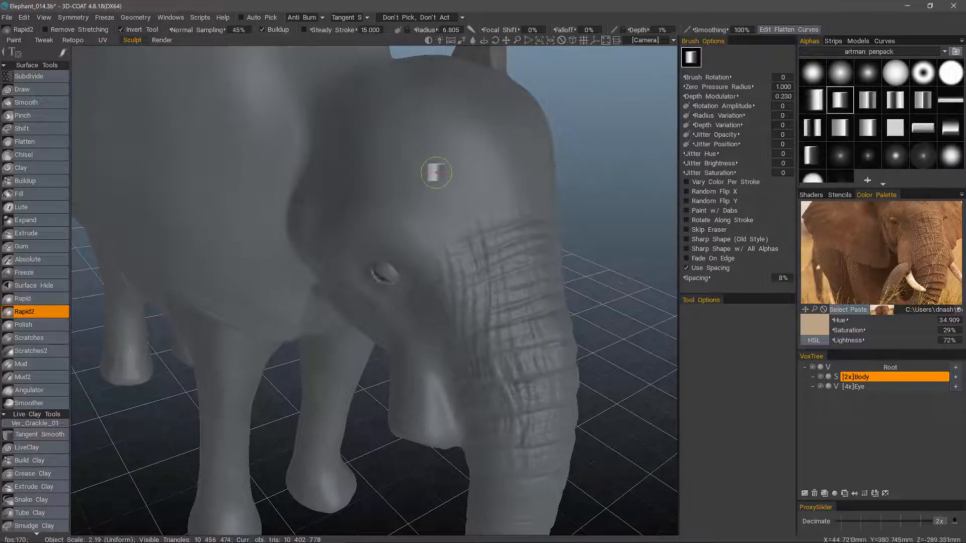
left_click_drag(511, 185, 527, 221)
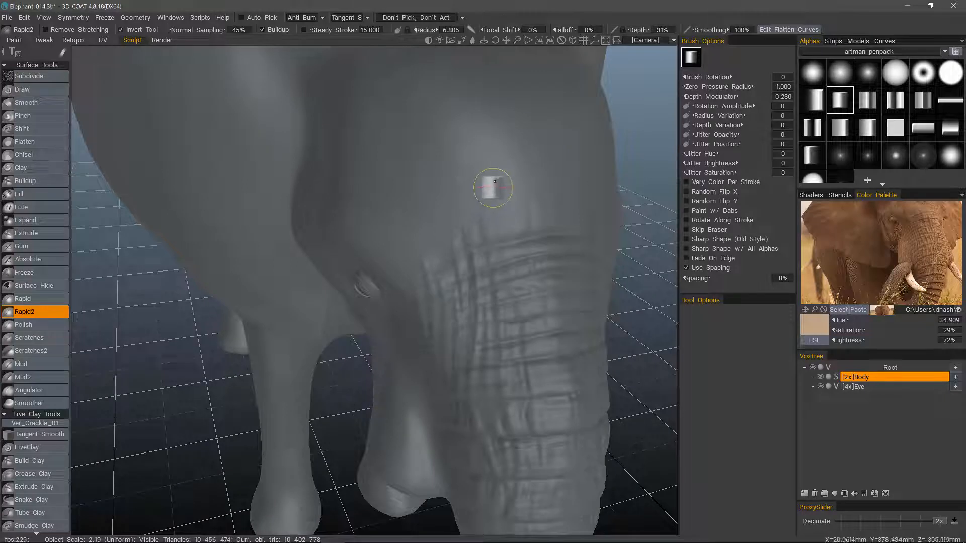
scroll(494, 181, "up", 3)
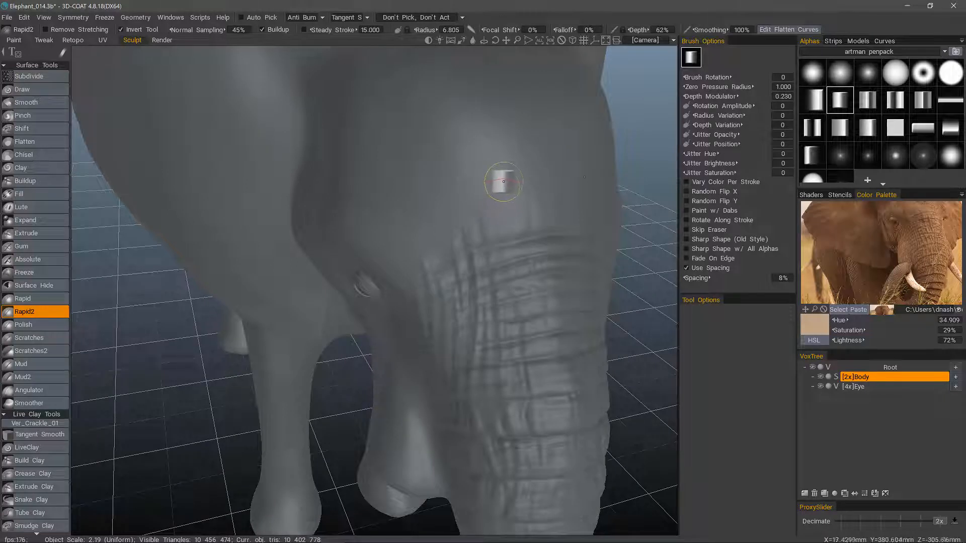
left_click(769, 30)
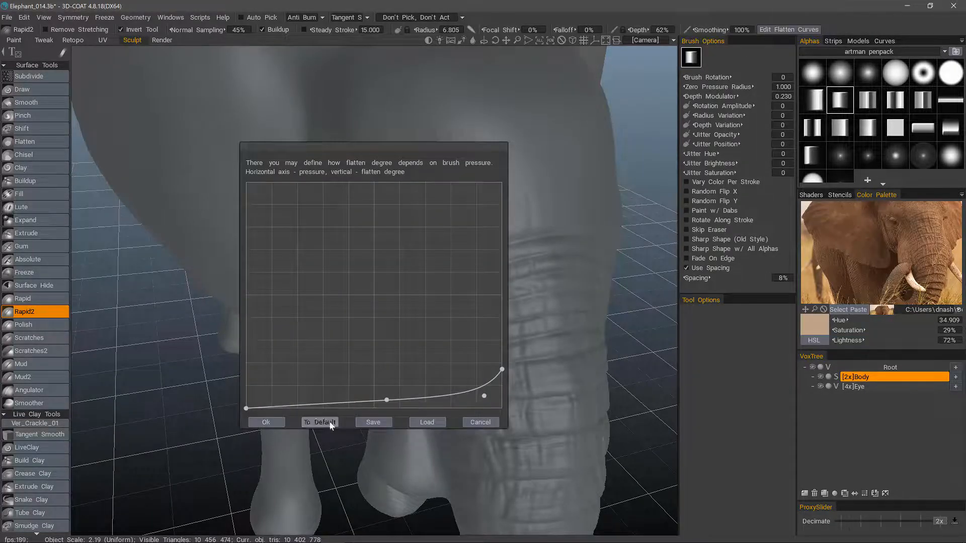
left_click(330, 423)
left_click(269, 421)
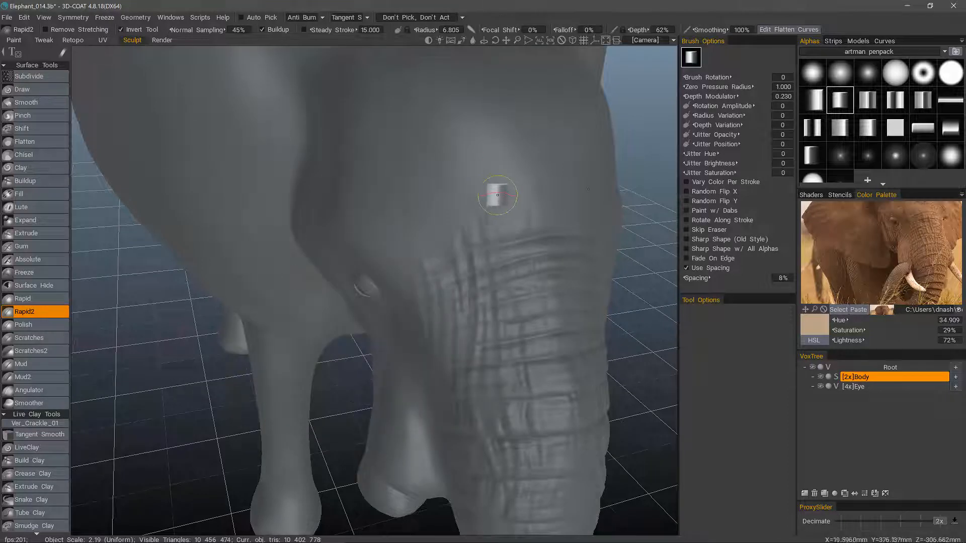
Step: Try two slanted Rapid2 strokes with Invert Tool on across the forehead above the trunk wrinkles, and undo them
left_click_drag(514, 161, 441, 177)
left_click_drag(526, 189, 388, 226)
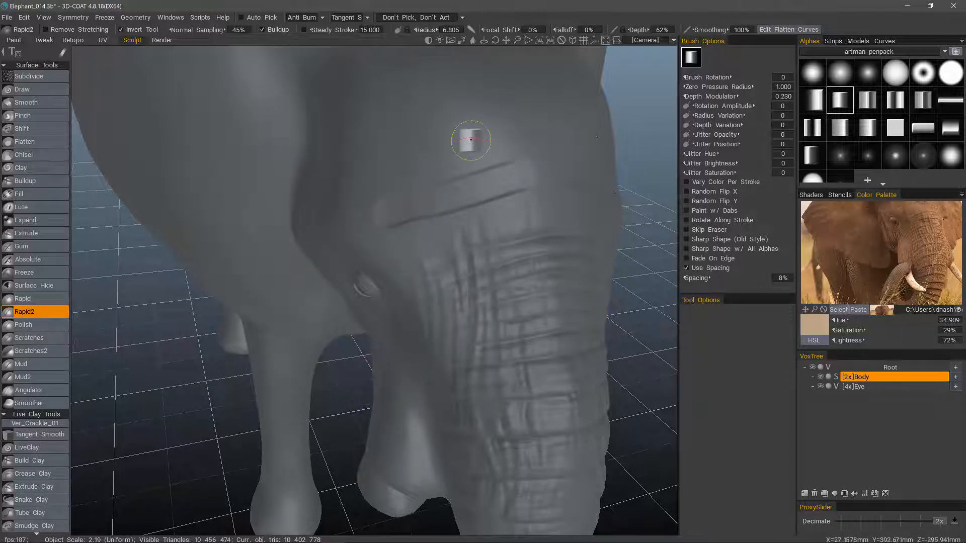
key("ctrl+z")
key("ctrl+z")
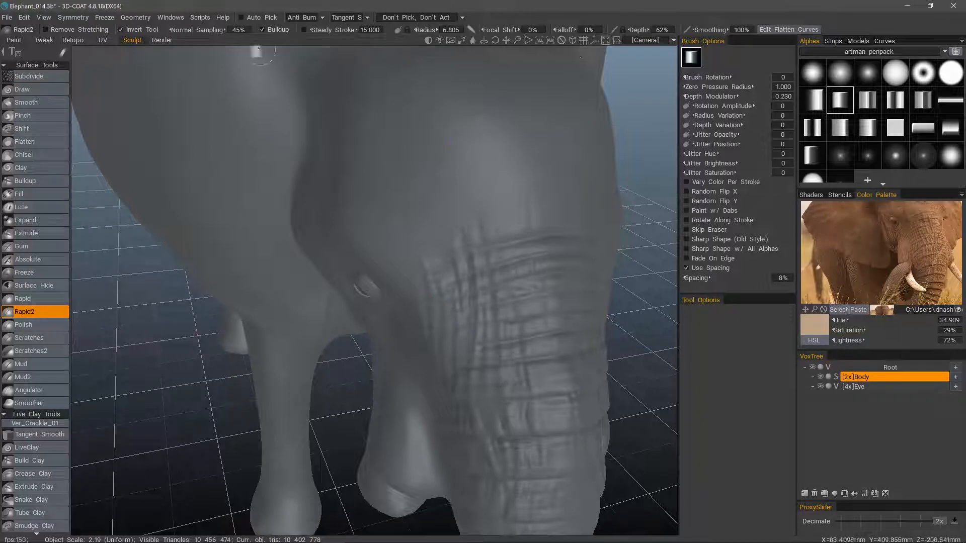
Step: Sculpt several slanted folds across the forehead above the trunk with the Rapid2 brush and Invert Tool off
left_click_drag(491, 187, 470, 209, "alt")
mouse_move(480, 156)
left_mouse_down("alt")
mouse_move(420, 233)
mouse_move(453, 215)
left_mouse_up("alt")
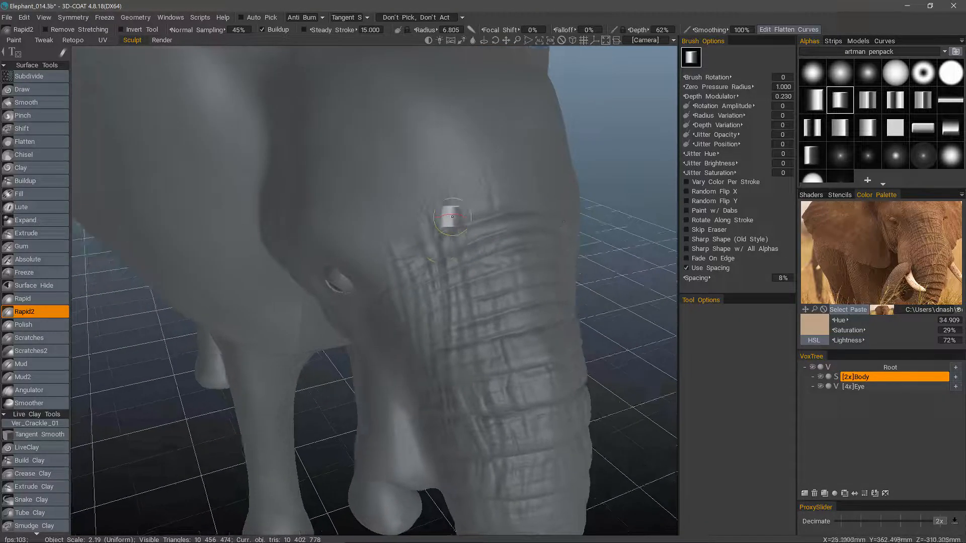
left_click_drag(473, 161, 385, 203)
mouse_move(445, 131)
left_mouse_down()
mouse_move(345, 146)
mouse_move(360, 186)
mouse_move(402, 129)
left_mouse_up()
mouse_move(345, 166)
left_mouse_down("alt")
mouse_move(338, 306)
mouse_move(354, 289)
mouse_move(345, 291)
mouse_move(351, 272)
left_mouse_up("alt")
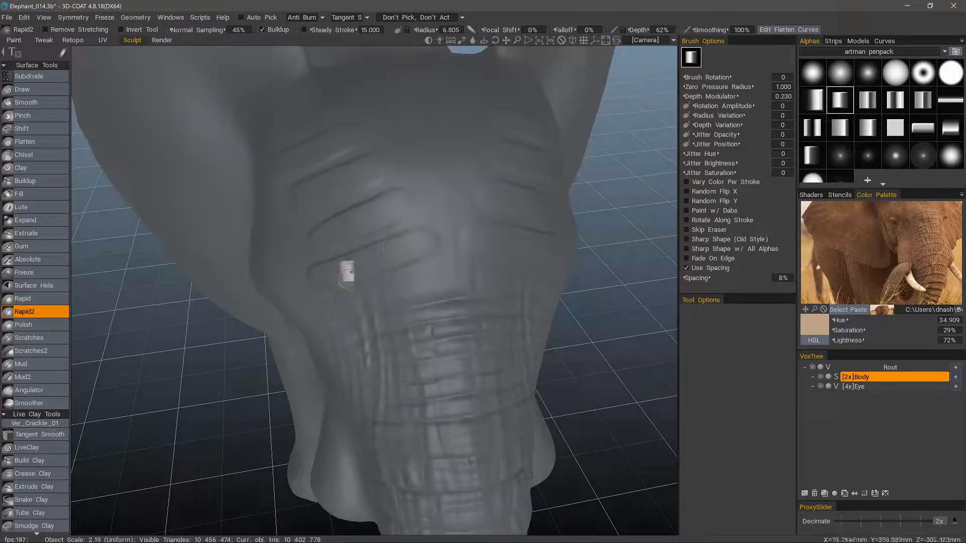